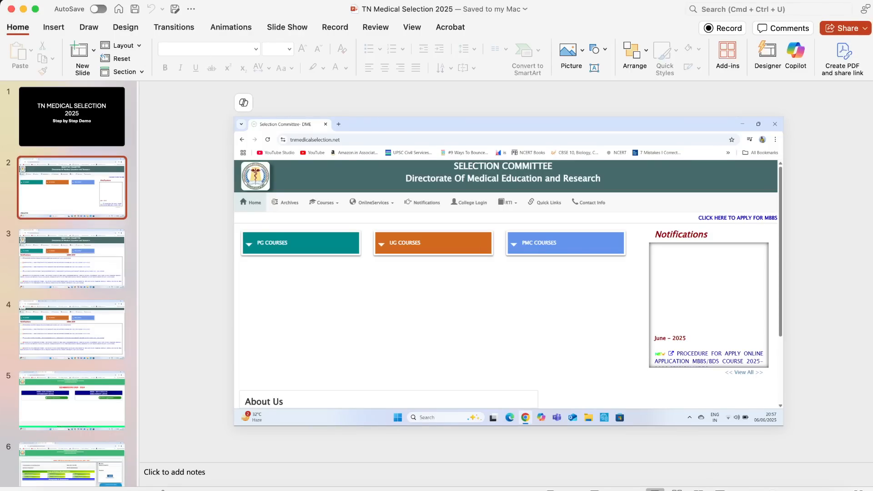
Check the recording in OBS and return to the TN Medical Selection 2025 presentation in PowerPoint.
click(751, 490)
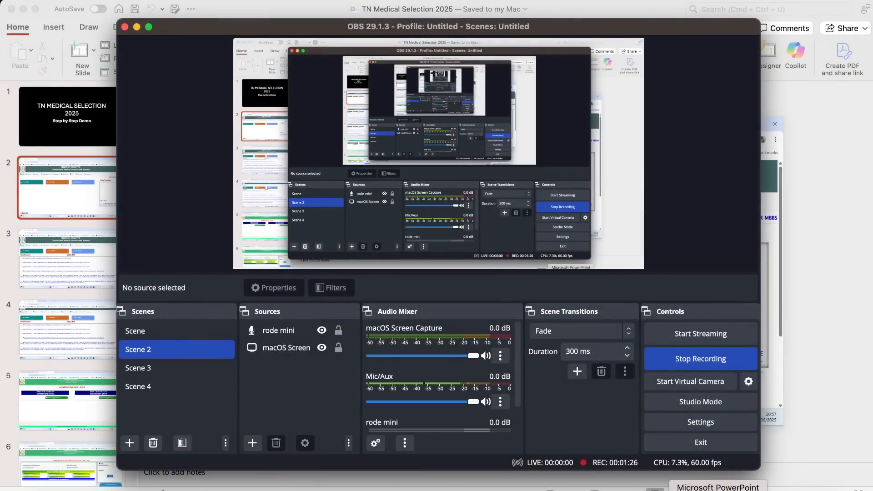
click(718, 489)
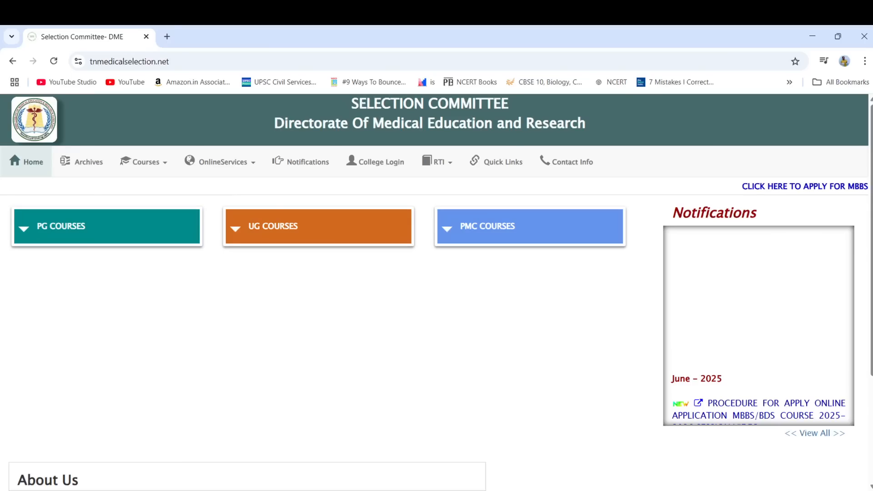
Run the slide show from the Selection Committee home page slide to the Admissions 2025 - 2026 slide and exit it.
click(285, 227)
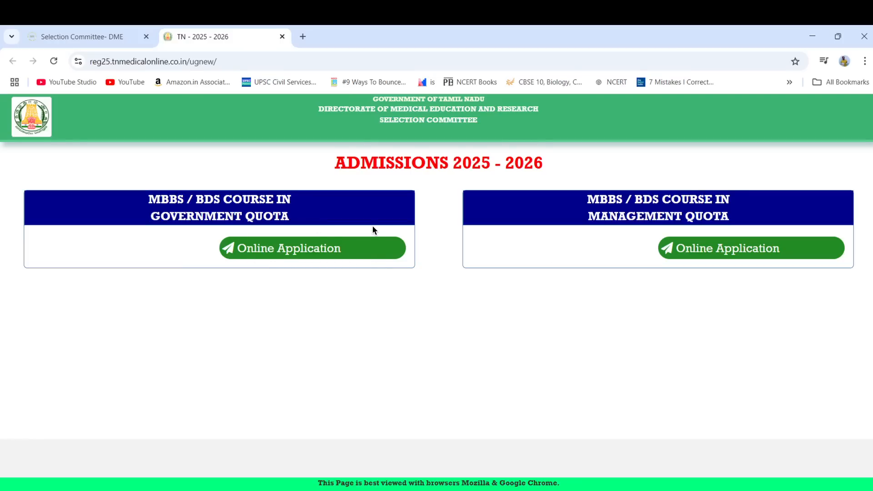
key(Escape)
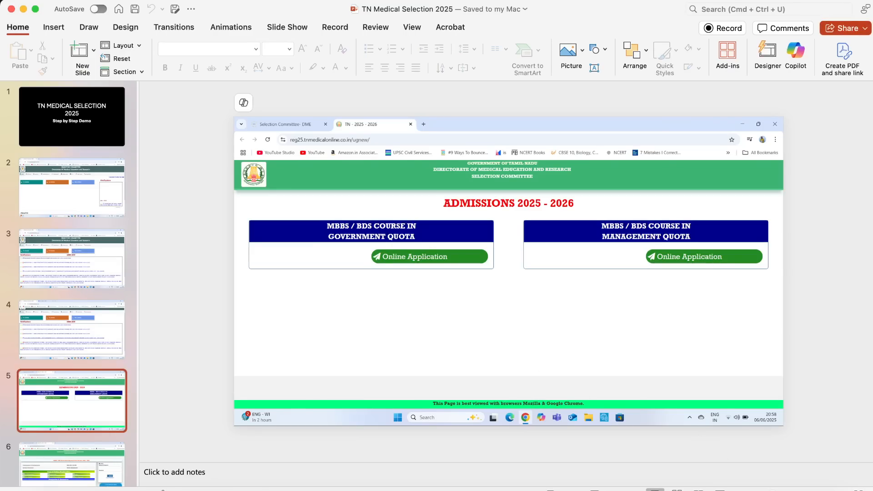
Resume the slide show at the Admissions 2025 - 2026 slide and advance through the login and instruction slides to the blank Registration form.
click(751, 490)
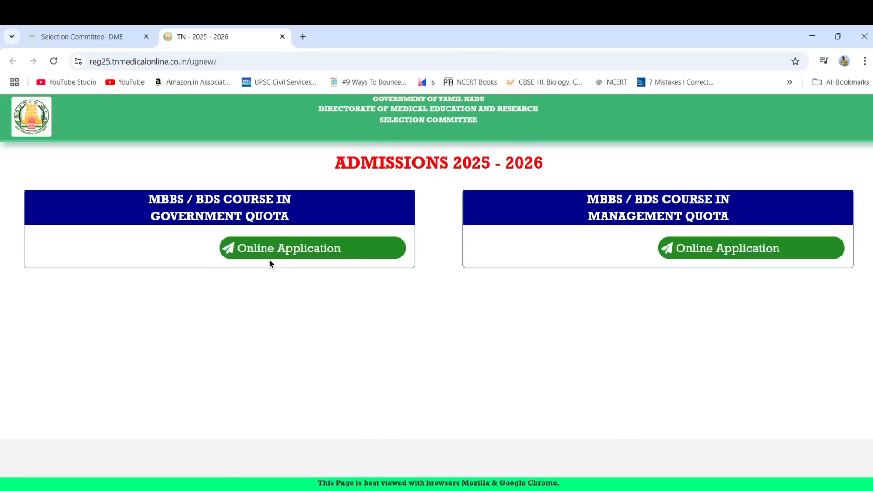
click(289, 249)
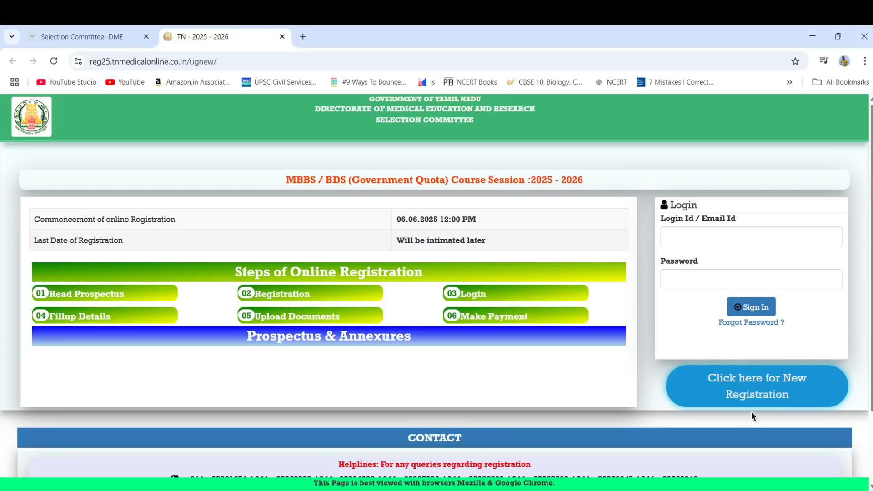
click(745, 372)
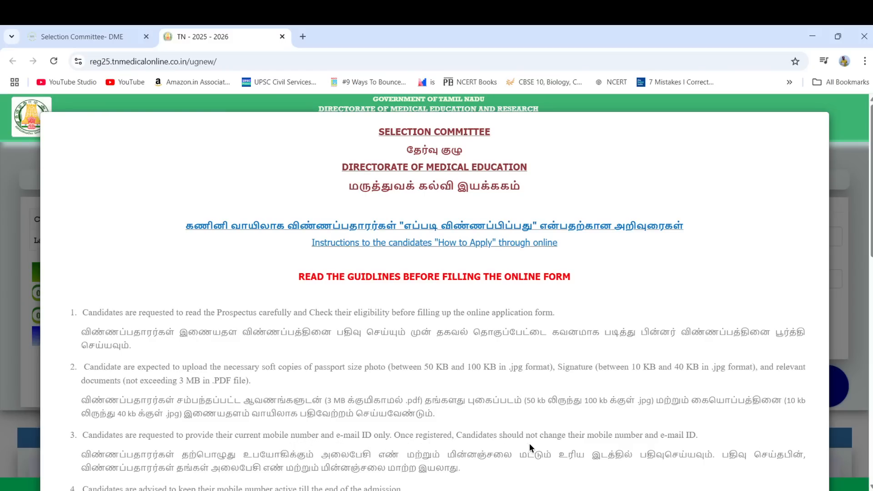
scroll(529, 443, down, 8)
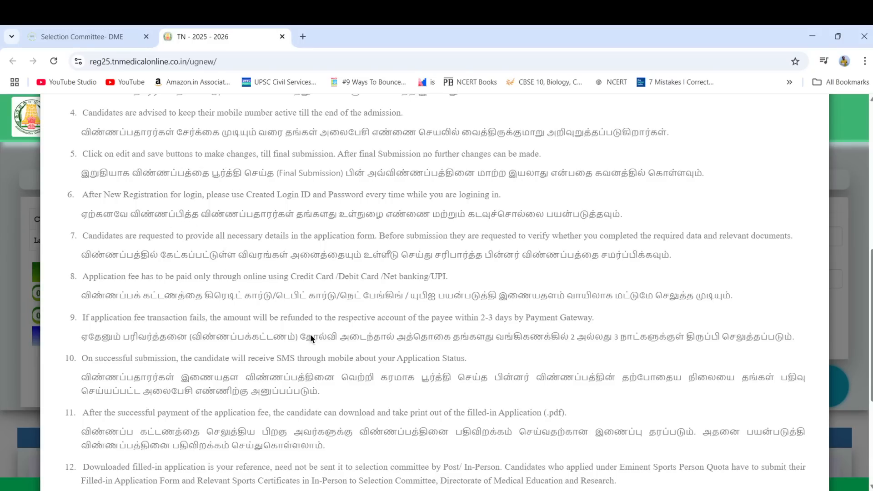
scroll(310, 336, down, 5)
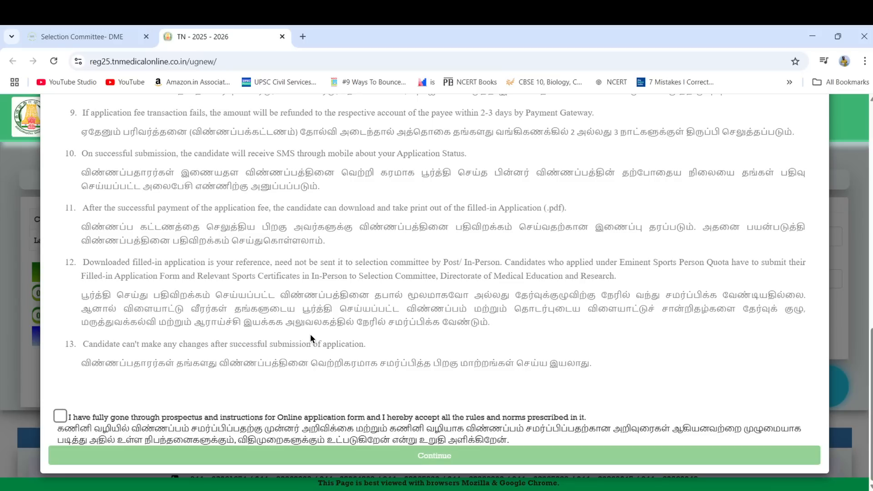
click(64, 422)
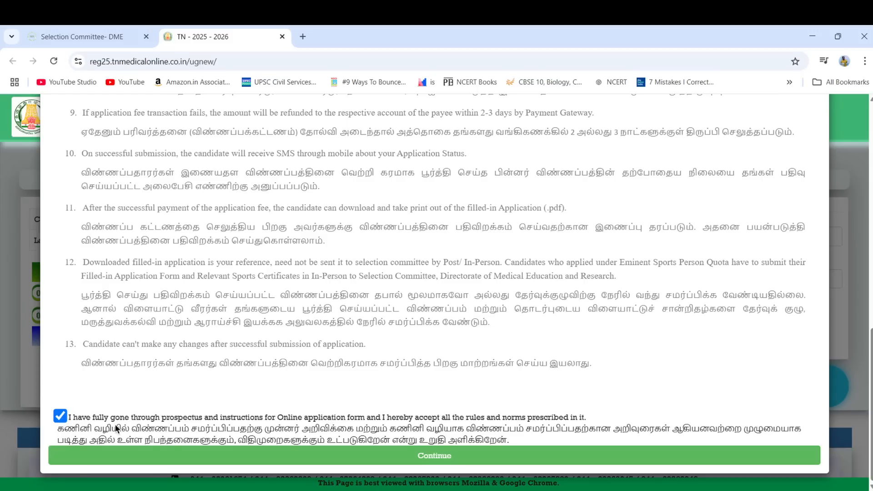
click(423, 457)
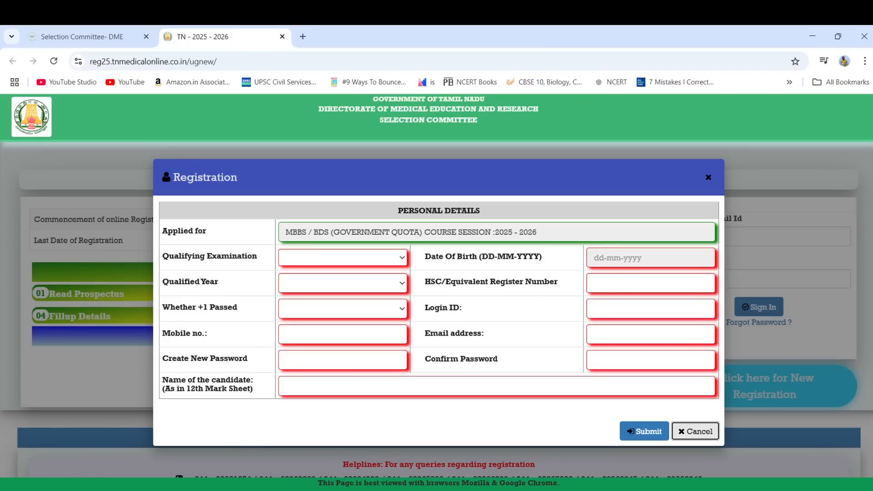
Circle the Mobile no. label on the Registration form slide with a dark red pen.
click(115, 490)
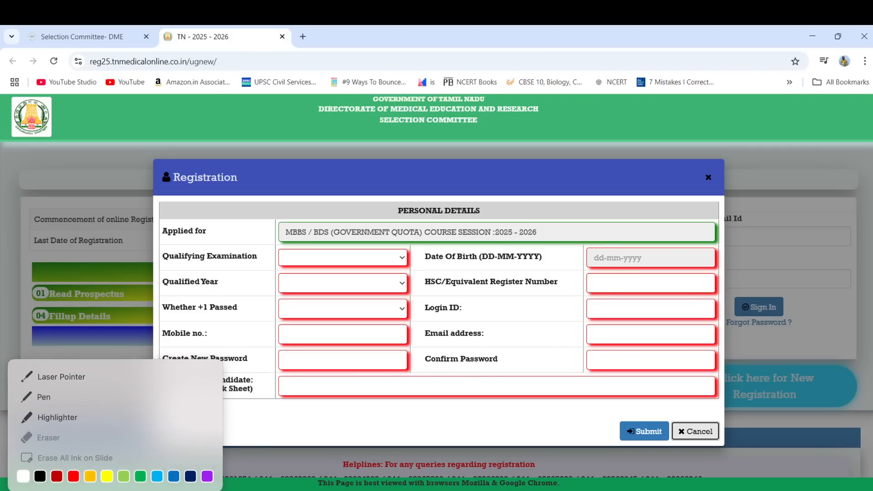
click(56, 476)
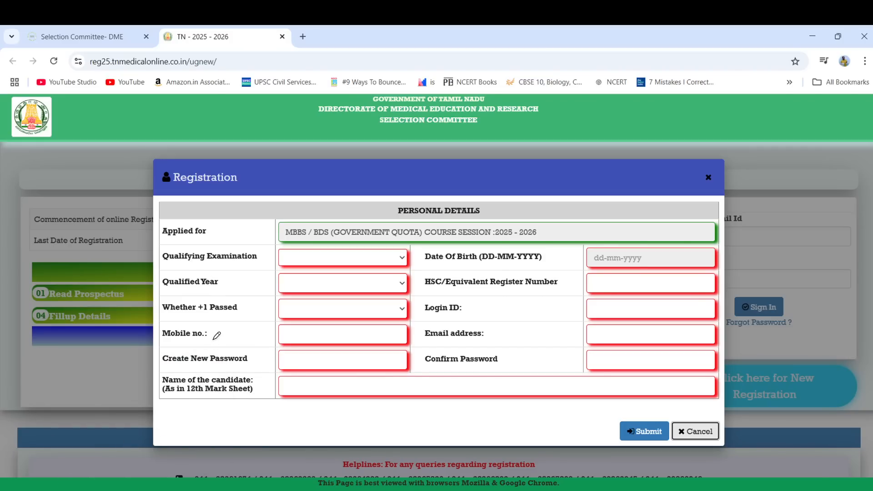
mouse_move(211, 326)
mouse_down()
mouse_move(160, 334)
mouse_move(180, 345)
mouse_move(216, 341)
mouse_move(209, 326)
mouse_up()
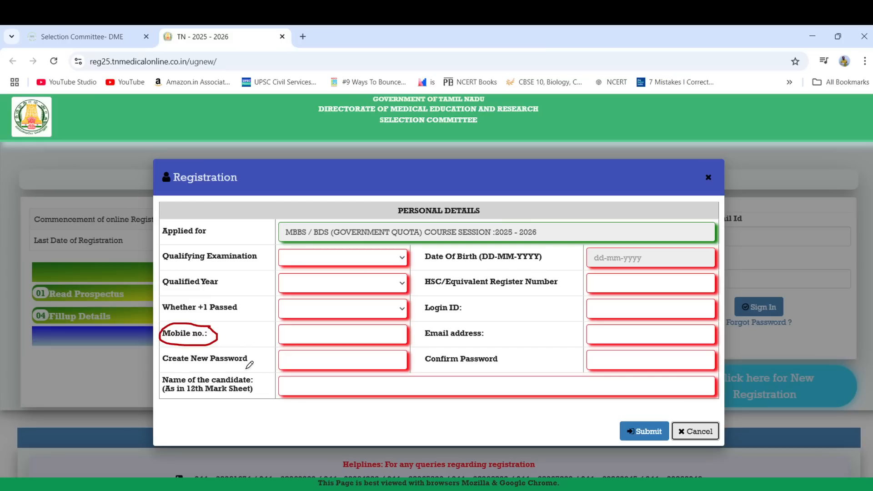
Underline the Create New Password label, handwrite a sample password in its field, and mark the Confirm Password field with a line.
drag(225, 367, 248, 366)
mouse_move(295, 363)
mouse_down()
mouse_move(304, 350)
mouse_move(305, 361)
mouse_move(328, 360)
mouse_up()
click(331, 364)
mouse_move(346, 355)
mouse_down()
mouse_move(344, 365)
mouse_move(370, 358)
mouse_move(366, 365)
mouse_up()
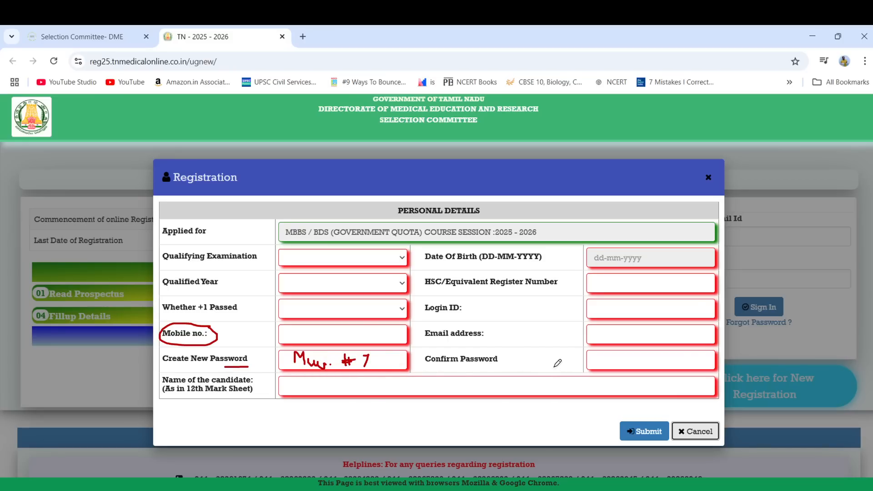
drag(593, 365, 626, 364)
Mark the candidate name, date of birth, HSC register number, login ID and email fields in ink, and circle the form's Submit button.
drag(312, 385, 378, 389)
mouse_move(618, 251)
mouse_down()
mouse_move(618, 264)
mouse_move(649, 257)
mouse_move(619, 246)
mouse_up()
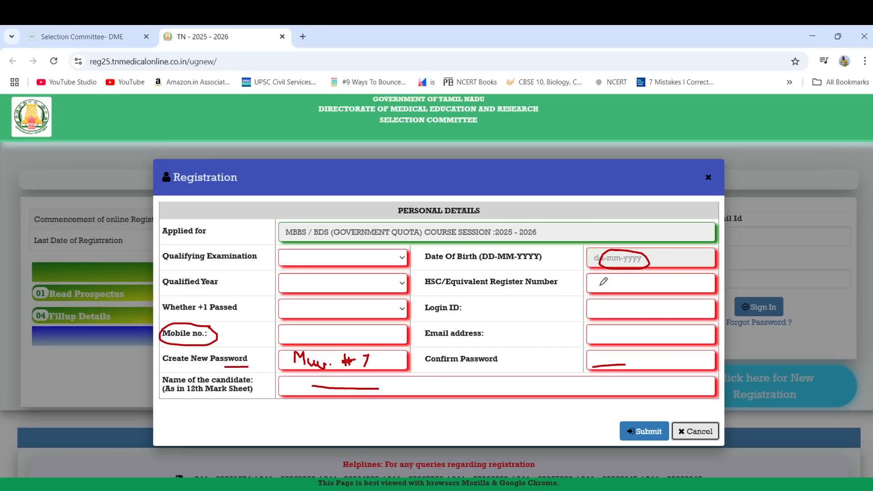
drag(599, 286, 669, 286)
drag(603, 312, 669, 312)
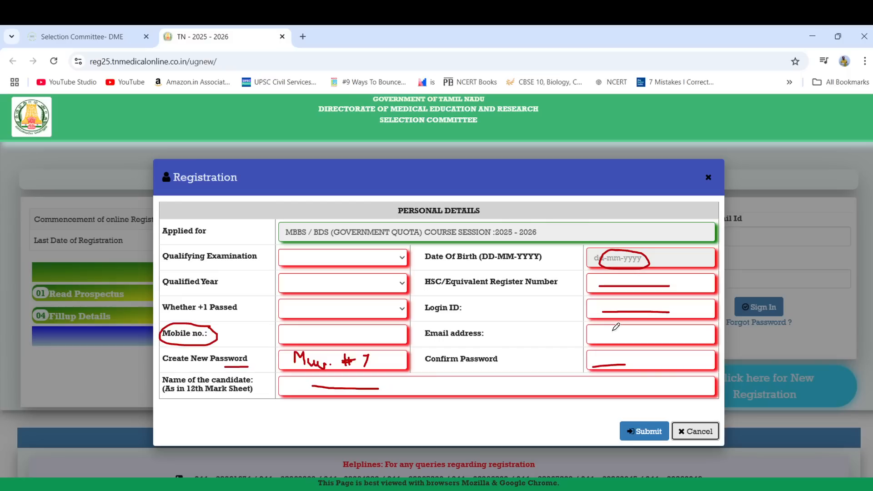
drag(603, 337, 677, 338)
mouse_move(649, 413)
mouse_down()
mouse_move(646, 442)
mouse_move(664, 423)
mouse_move(641, 417)
mouse_up()
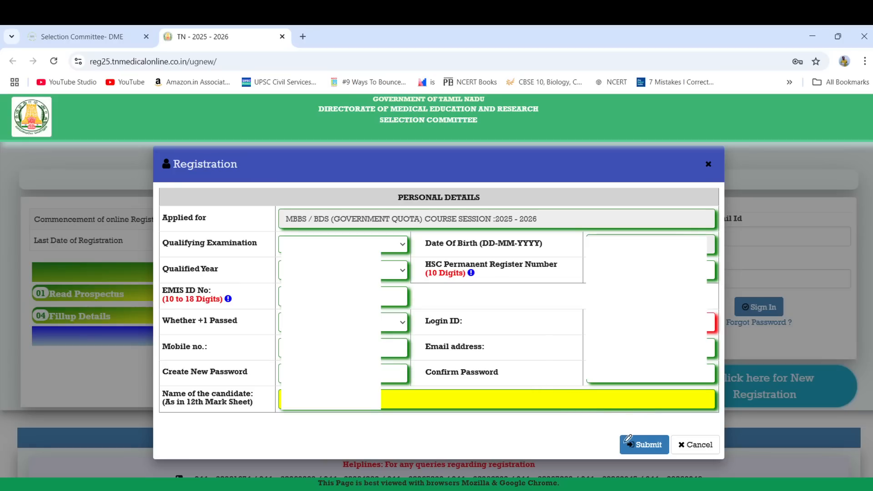
Advance to the OTP Required slide and exit the slide show, discarding the ink annotations.
click(645, 437)
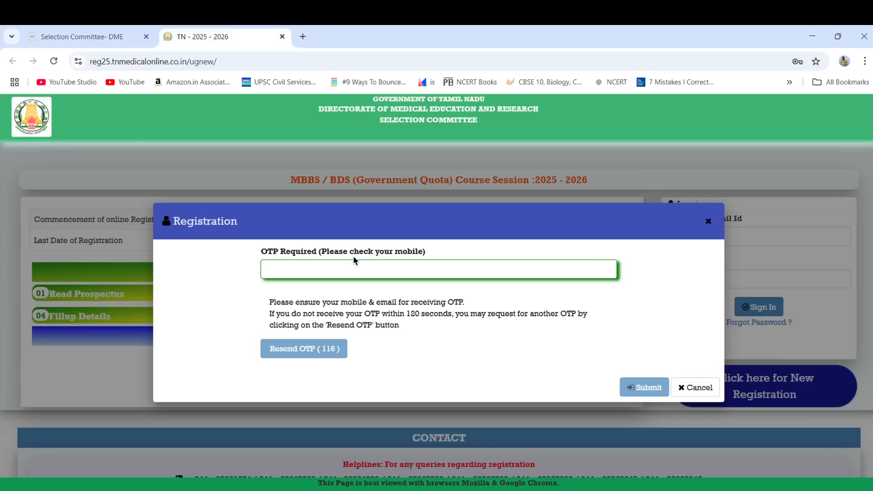
key(Escape)
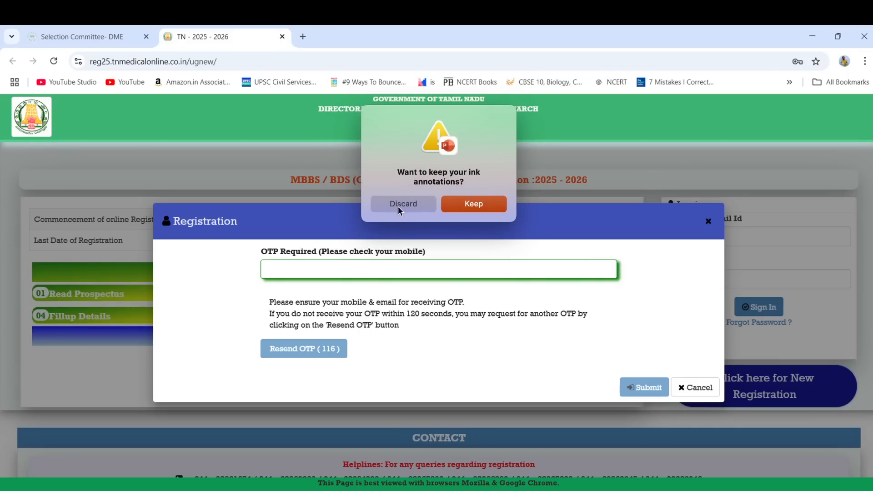
click(421, 208)
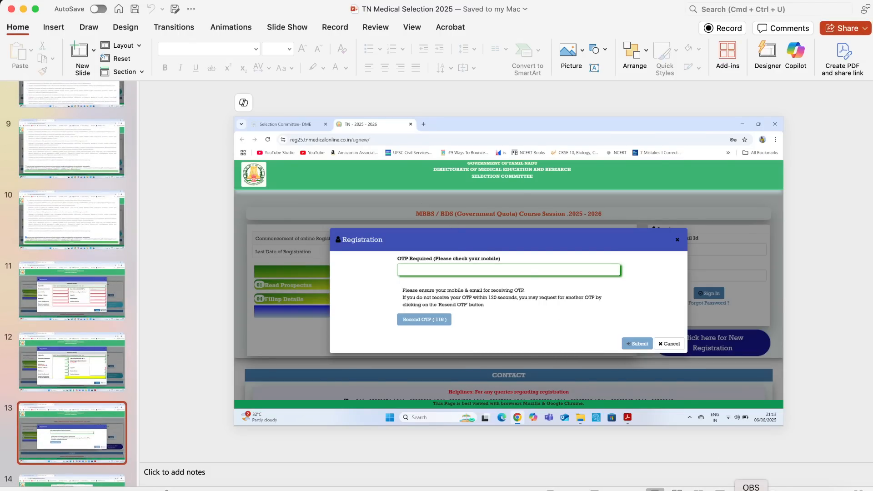
Check the OBS recording again and switch back to PowerPoint at the OTP Required slide.
click(752, 490)
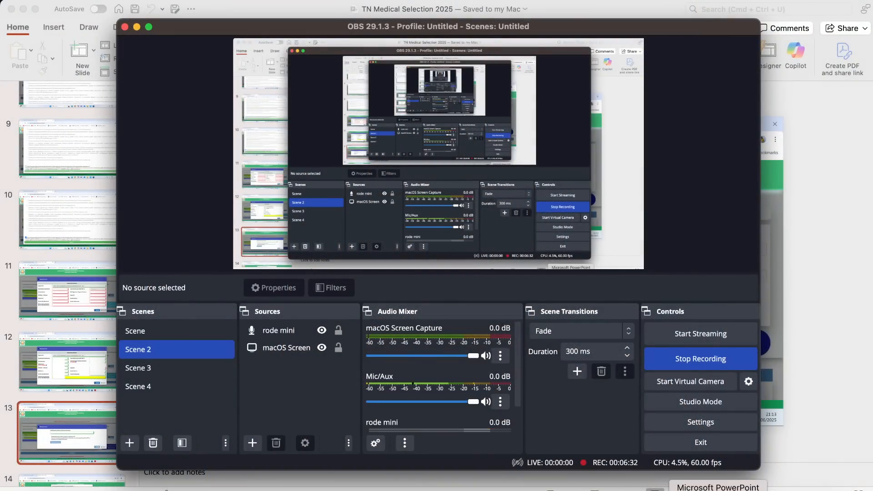
click(723, 489)
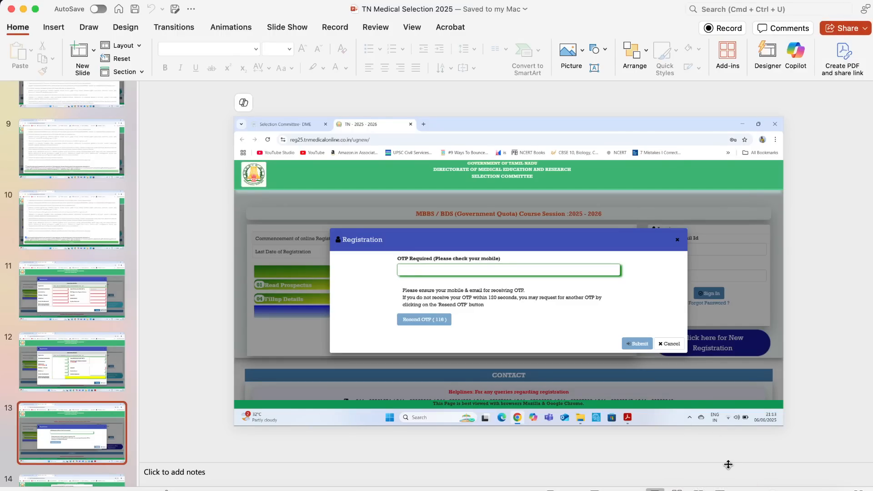
Resume the slide show from the OTP slide and advance past Personal Information to the Community Certificate Information slide.
click(720, 489)
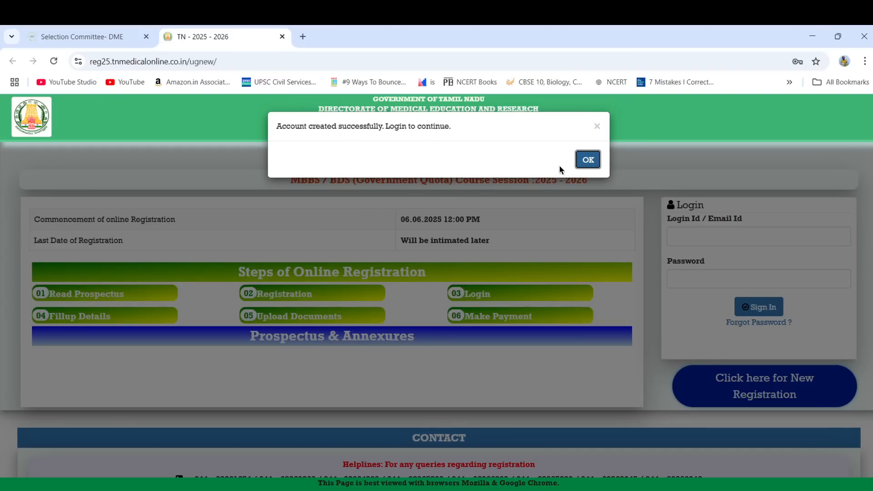
click(587, 157)
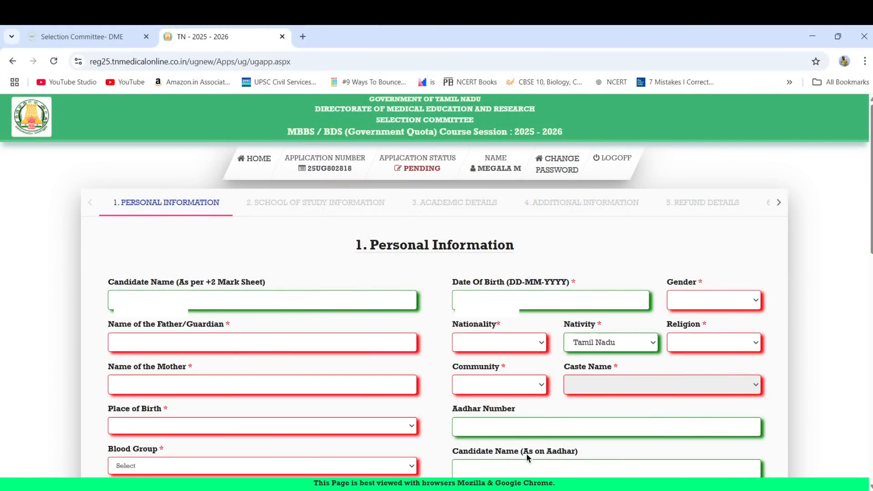
scroll(526, 457, down, 10)
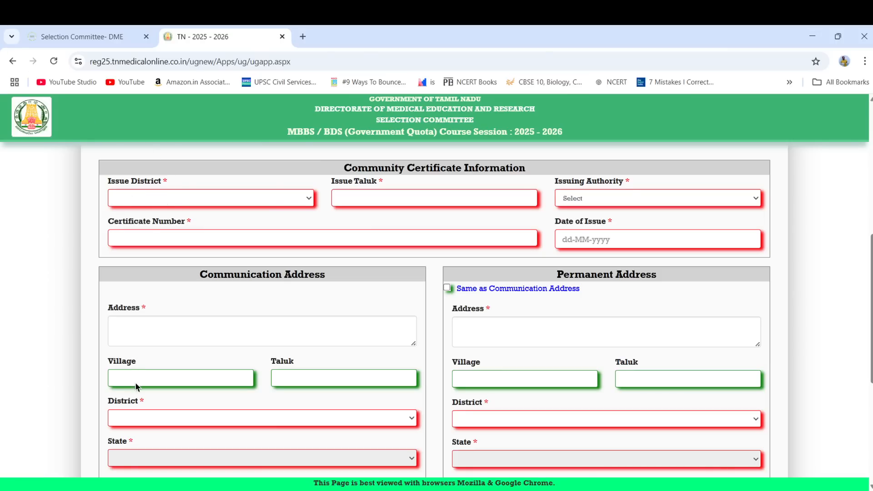
With a dark red pen, underline the issue district, taluk, issuing authority and certificate number fields, and circle the Date of Issue format.
click(52, 485)
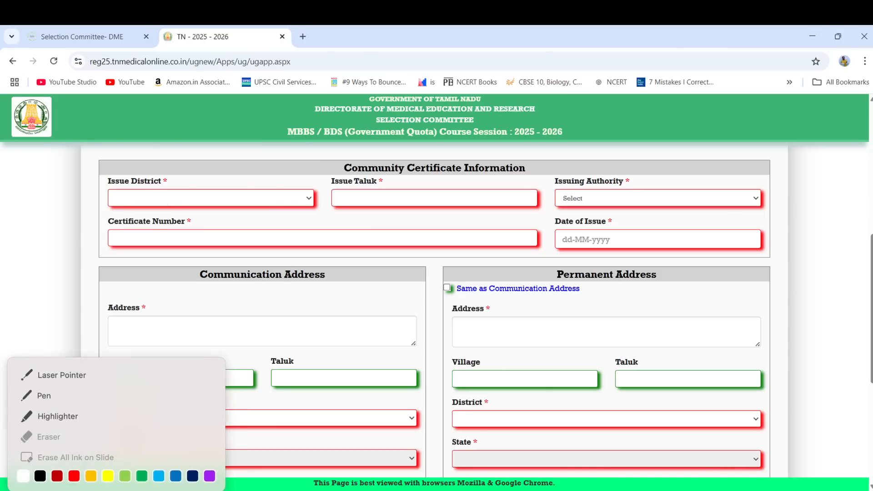
click(56, 478)
drag(127, 201, 188, 203)
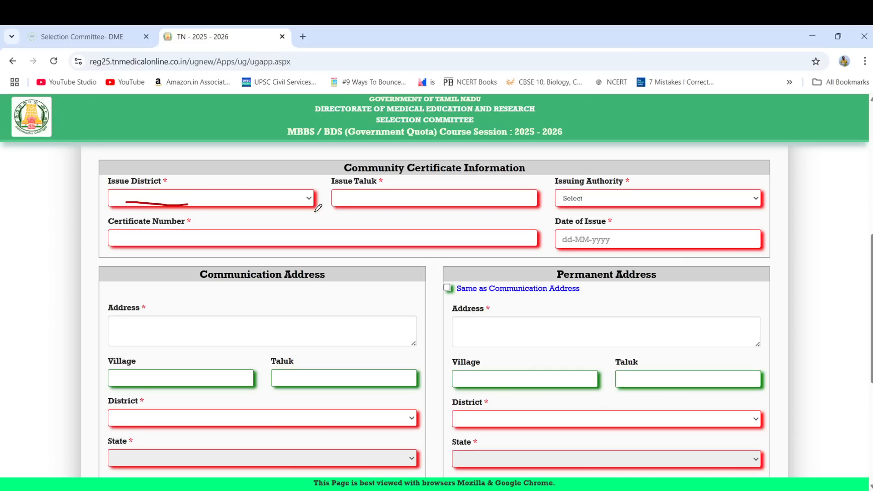
drag(352, 201, 432, 201)
drag(584, 202, 646, 203)
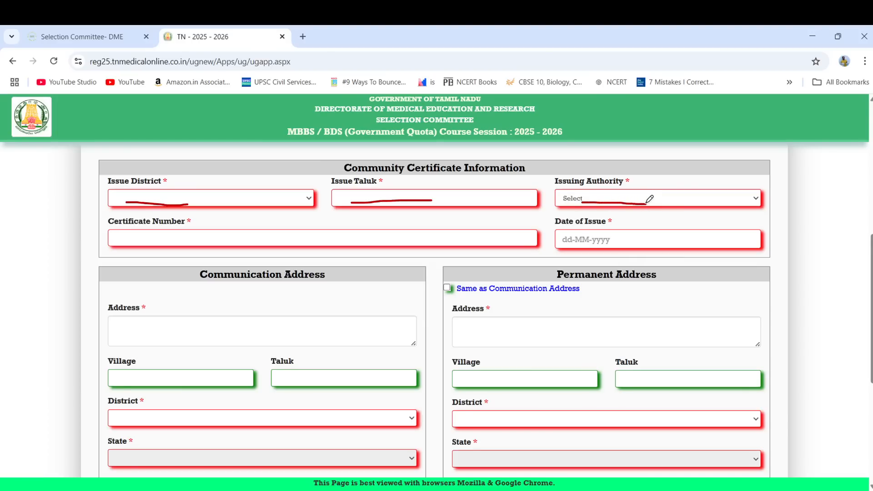
drag(136, 240, 241, 241)
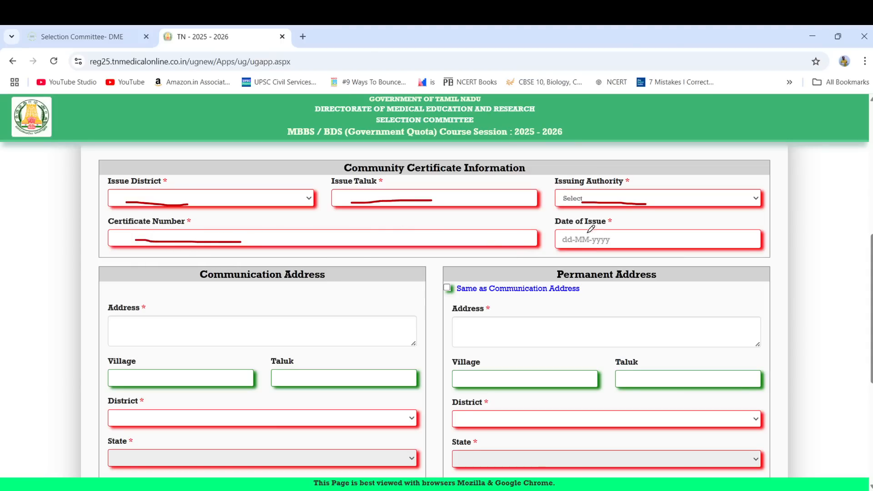
mouse_move(592, 228)
mouse_down()
mouse_move(582, 254)
mouse_move(622, 245)
mouse_move(592, 226)
mouse_up()
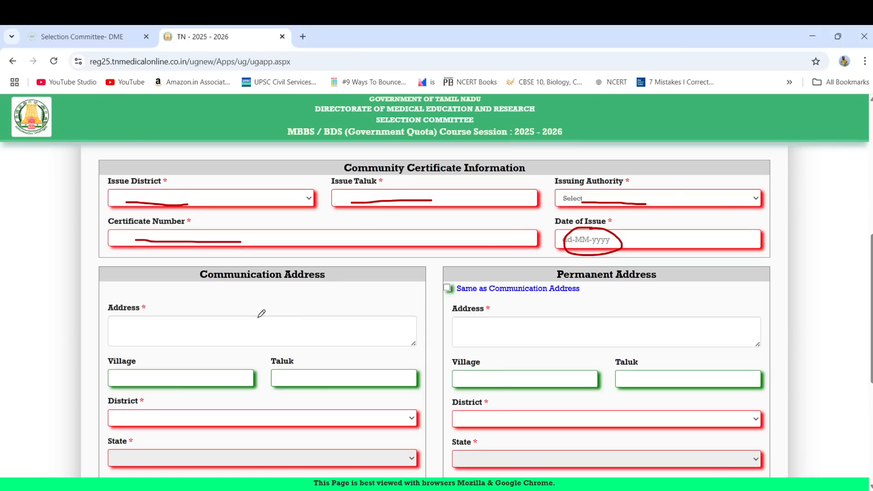
Underline the communication address box, tick its Village, Taluk, District and State fields, and circle the Same as Communication Address checkbox.
mouse_move(141, 328)
mouse_down()
mouse_move(189, 329)
mouse_move(164, 336)
mouse_move(173, 335)
mouse_up()
drag(151, 380, 167, 367)
click(289, 383)
drag(297, 378, 308, 368)
drag(184, 411, 203, 402)
drag(189, 455, 210, 447)
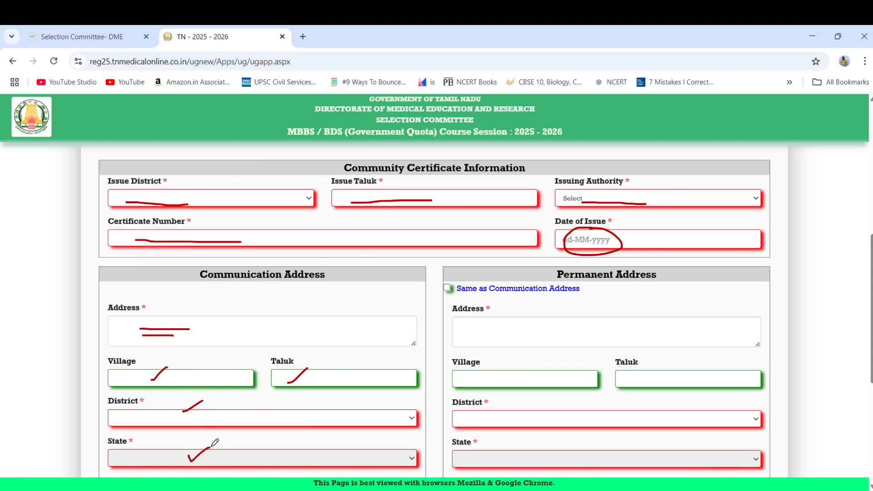
mouse_move(453, 281)
mouse_down()
mouse_move(441, 296)
mouse_move(461, 296)
mouse_move(456, 280)
mouse_up()
On the next slide, tick the communication State, Country and Pincode fields and circle the Country and Pincode required asterisks.
scroll(543, 365, down, 5)
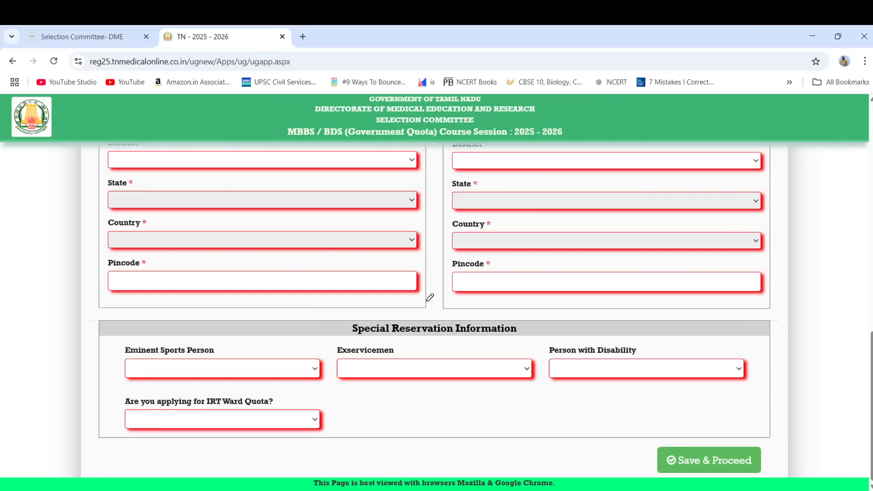
drag(201, 189, 221, 179)
drag(205, 234, 218, 227)
drag(224, 271, 226, 270)
mouse_move(140, 252)
mouse_down()
mouse_move(146, 266)
mouse_move(156, 252)
mouse_move(137, 251)
mouse_up()
mouse_move(151, 213)
mouse_down()
mouse_move(136, 223)
mouse_move(152, 233)
mouse_move(154, 215)
mouse_up()
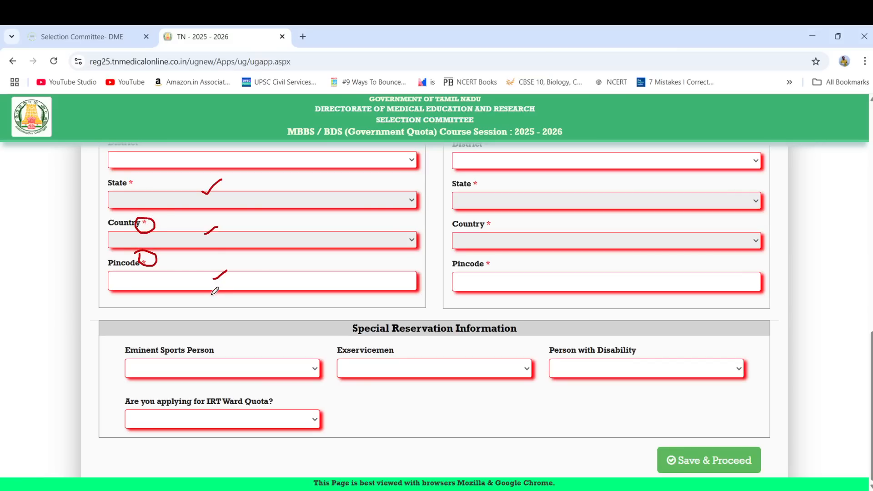
Tick the sports person, exservicemen, disability and IRT Ward Quota fields under Special Reservation Information, and circle Save & Proceed.
drag(237, 355, 246, 344)
drag(396, 363, 411, 351)
drag(581, 367, 598, 352)
drag(236, 413, 252, 398)
mouse_move(718, 436)
mouse_down()
mouse_move(693, 439)
mouse_move(695, 480)
mouse_move(755, 452)
mouse_move(713, 438)
mouse_up()
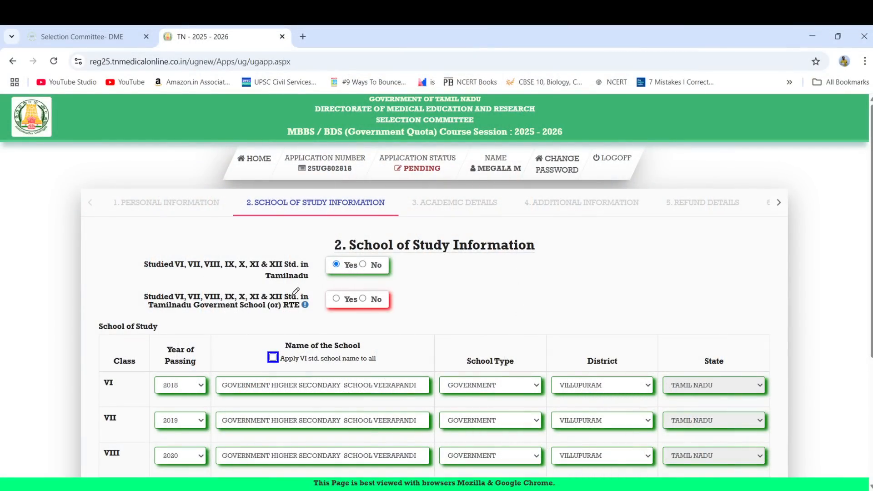
Circle RTE and the No option on the School of Study slide, then circle Save & Proceed below the class-wise school table on the following slide.
mouse_move(291, 290)
mouse_down()
mouse_move(283, 307)
mouse_move(298, 318)
mouse_move(310, 301)
mouse_move(294, 291)
mouse_up()
mouse_move(369, 292)
mouse_down()
mouse_move(359, 301)
mouse_move(381, 310)
mouse_move(371, 291)
mouse_up()
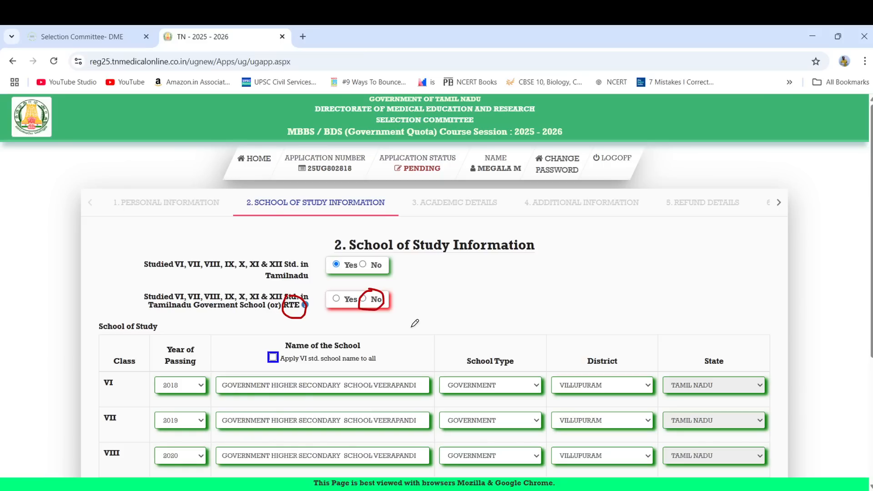
scroll(415, 323, down, 4)
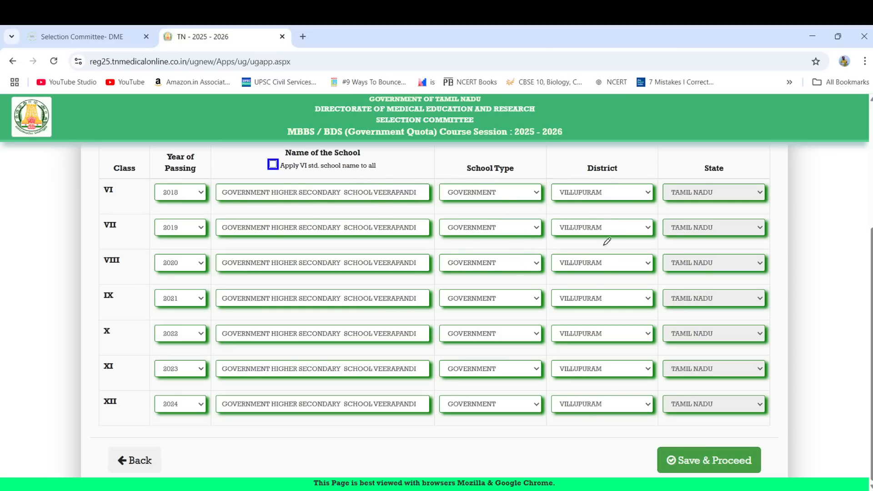
mouse_move(724, 449)
mouse_down()
mouse_move(693, 431)
mouse_move(730, 475)
mouse_move(710, 444)
mouse_up()
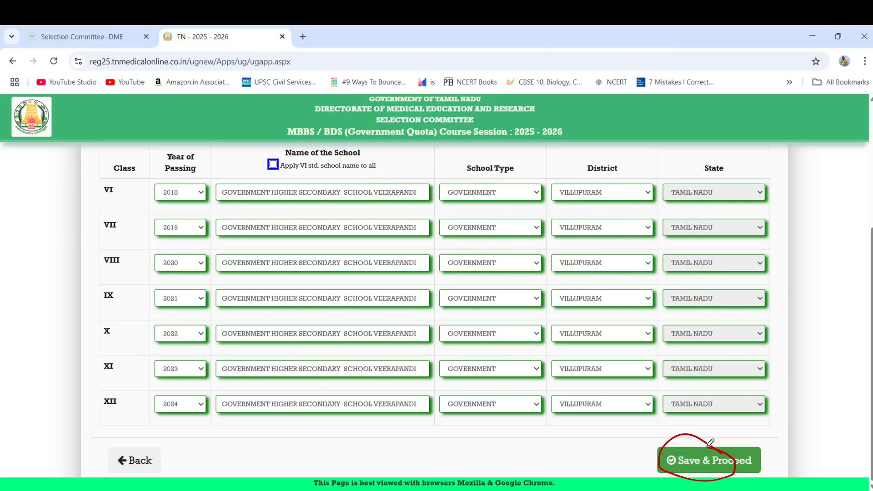
click(708, 457)
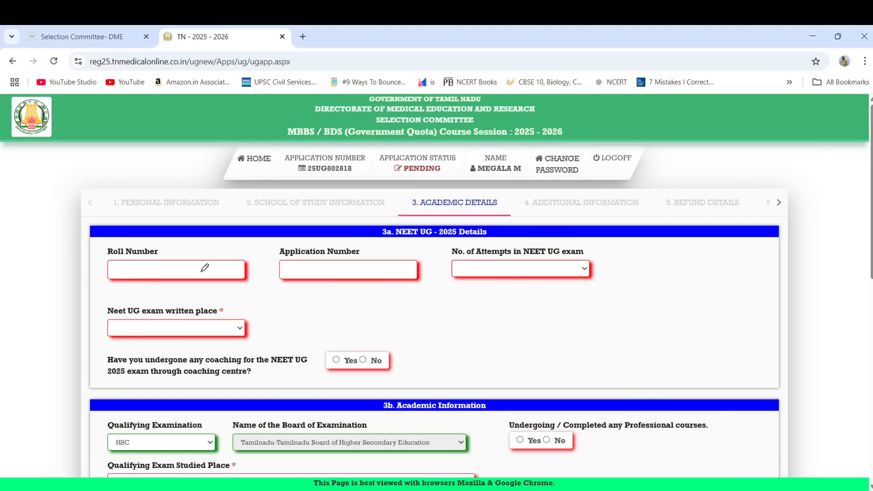
Tick the NEET Roll Number, Application Number, attempts and exam written place fields, and circle the Roll Number label and NEET UG - 2025 Details heading.
drag(168, 271, 189, 241)
drag(328, 275, 343, 258)
drag(500, 271, 512, 263)
drag(186, 331, 202, 316)
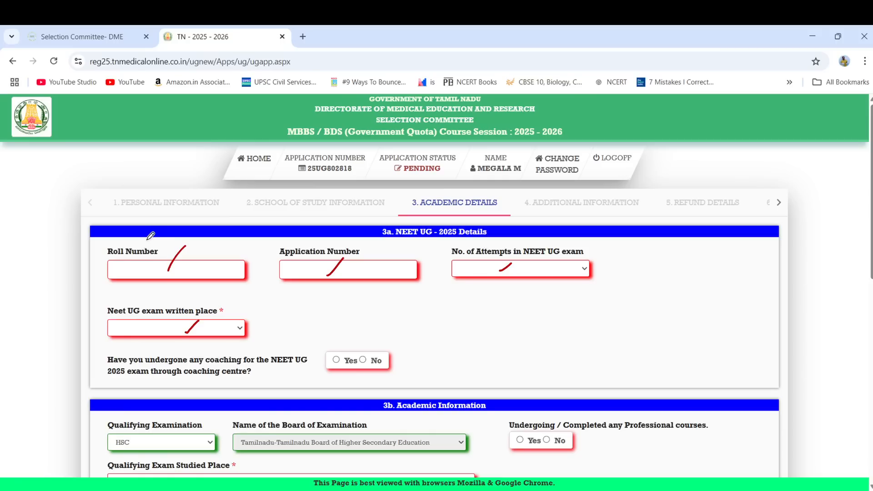
mouse_move(151, 235)
mouse_down()
mouse_move(103, 241)
mouse_move(166, 253)
mouse_move(139, 234)
mouse_up()
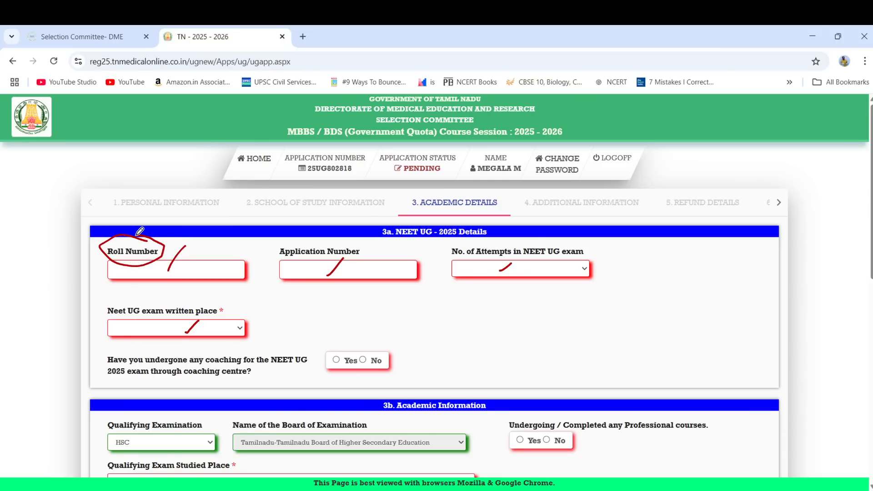
mouse_move(416, 222)
mouse_down()
mouse_move(371, 235)
mouse_move(428, 245)
mouse_move(496, 237)
mouse_move(466, 218)
mouse_move(404, 213)
mouse_up()
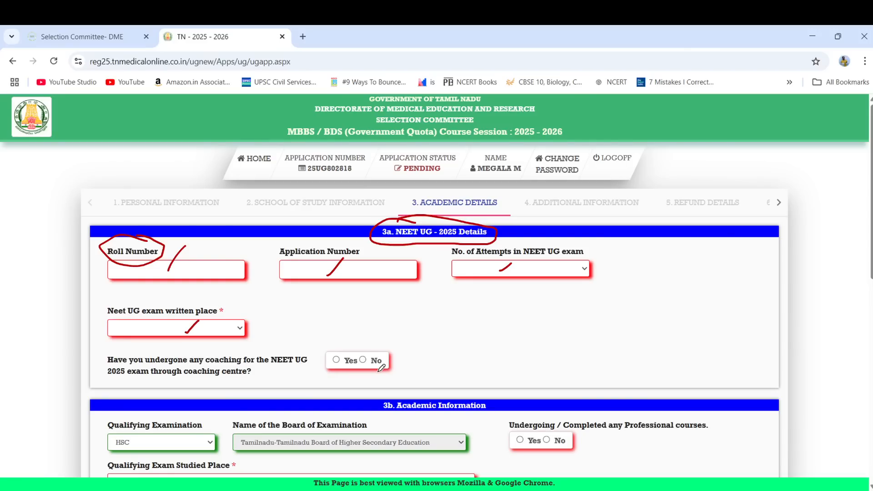
On the Academic Information slide, circle Qualifying Exam, Group Code and HSC / Equivalent, and write +2 with a tick over the studied place field.
scroll(381, 368, down, 4)
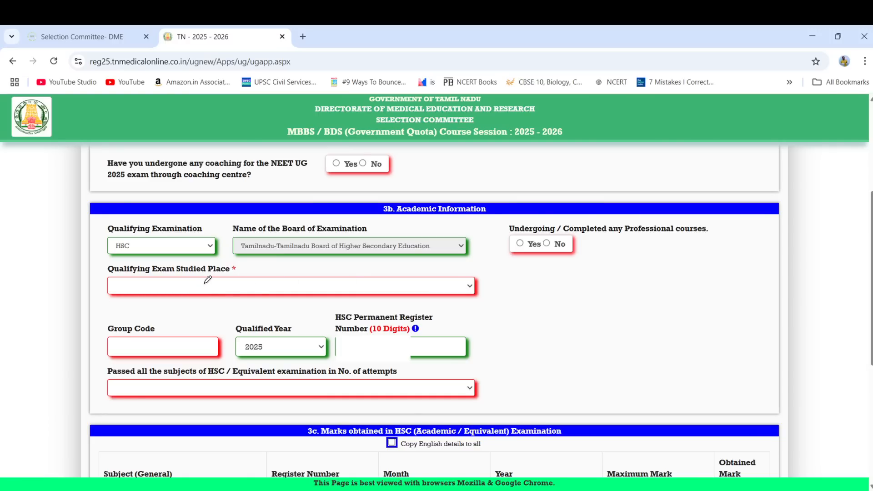
mouse_move(166, 259)
mouse_down()
mouse_move(106, 269)
mouse_move(119, 282)
mouse_move(164, 279)
mouse_move(159, 259)
mouse_up()
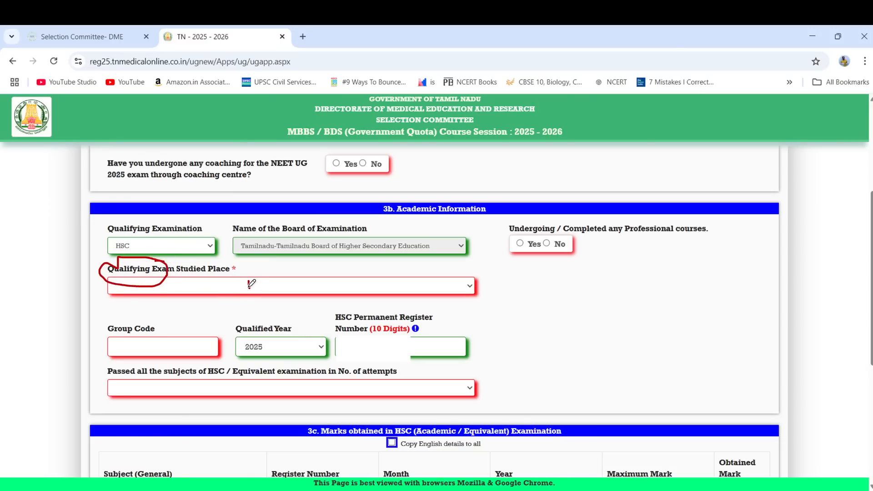
drag(246, 285, 299, 254)
mouse_move(167, 323)
mouse_down()
mouse_move(121, 319)
mouse_move(107, 346)
mouse_move(143, 360)
mouse_move(181, 358)
mouse_move(195, 336)
mouse_move(152, 319)
mouse_up()
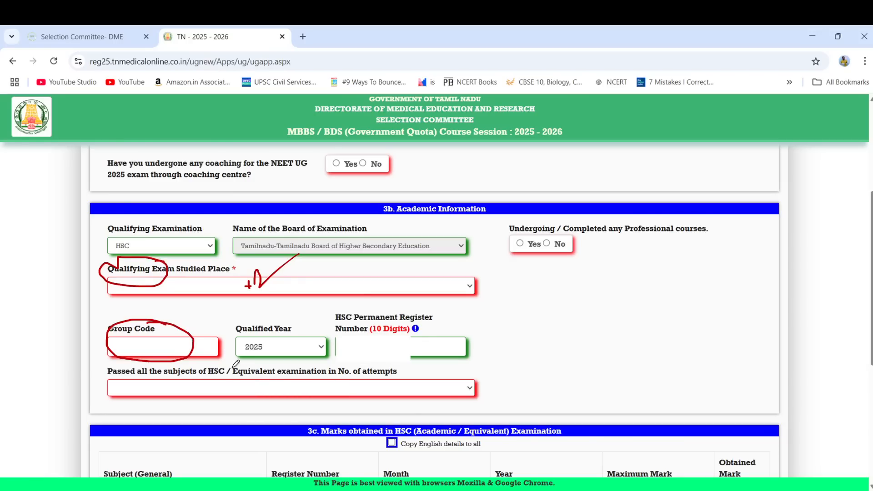
mouse_move(228, 364)
mouse_down()
mouse_move(200, 366)
mouse_move(213, 381)
mouse_move(279, 379)
mouse_move(259, 365)
mouse_move(216, 359)
mouse_up()
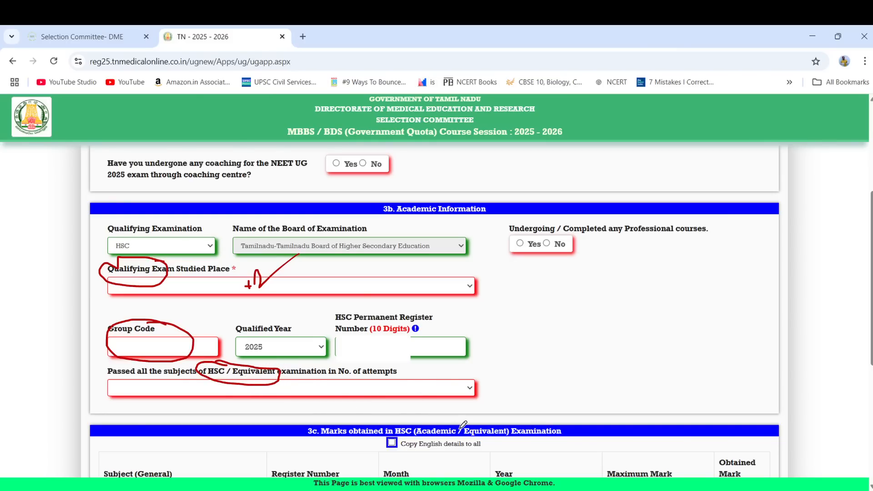
On the HSC marks slide, circle Copy English details to all and tick the Register Number, Month, Year and Maximum Mark headings.
scroll(460, 429, down, 5)
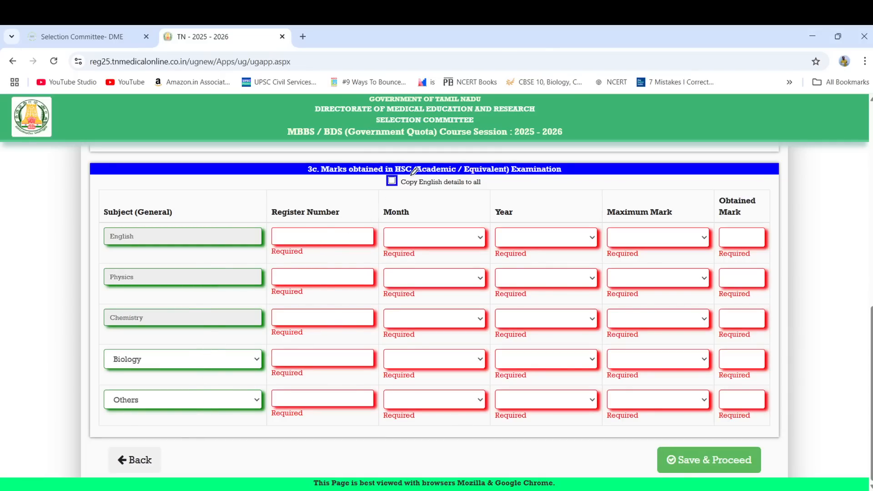
mouse_move(433, 160)
mouse_down()
mouse_move(375, 159)
mouse_move(387, 186)
mouse_move(440, 185)
mouse_move(449, 167)
mouse_move(410, 150)
mouse_up()
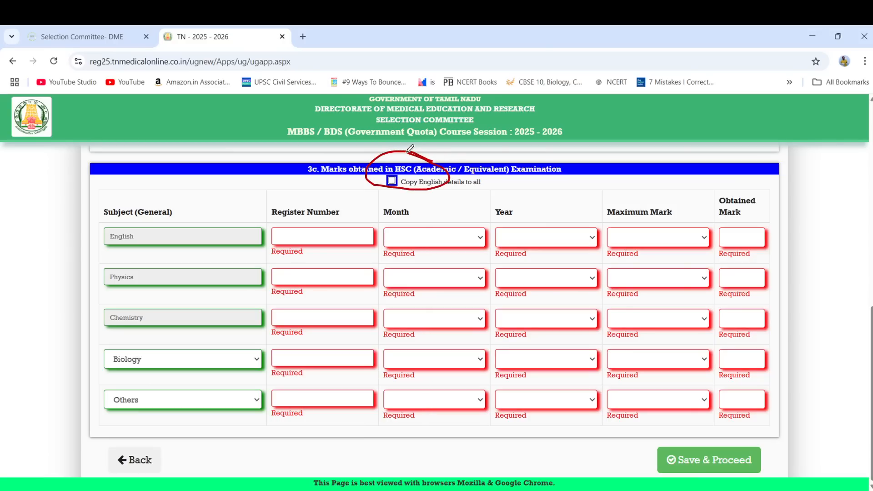
drag(327, 222, 337, 209)
drag(428, 223, 437, 214)
drag(653, 220, 667, 210)
Mark the subjects' Obtained Mark cells with short dashes, and circle the Register Number heading and Save & Proceed.
drag(739, 238, 748, 238)
drag(742, 276, 748, 275)
drag(740, 353, 747, 355)
drag(737, 402, 745, 400)
mouse_move(300, 194)
mouse_down()
mouse_move(286, 195)
mouse_move(284, 227)
mouse_move(344, 220)
mouse_move(327, 191)
mouse_move(296, 191)
mouse_up()
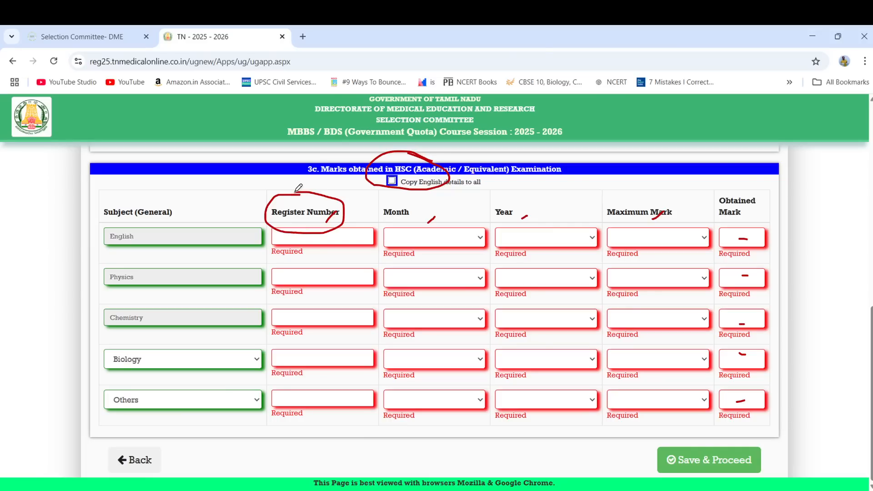
mouse_move(715, 437)
mouse_down()
mouse_move(662, 455)
mouse_move(750, 465)
mouse_move(710, 439)
mouse_up()
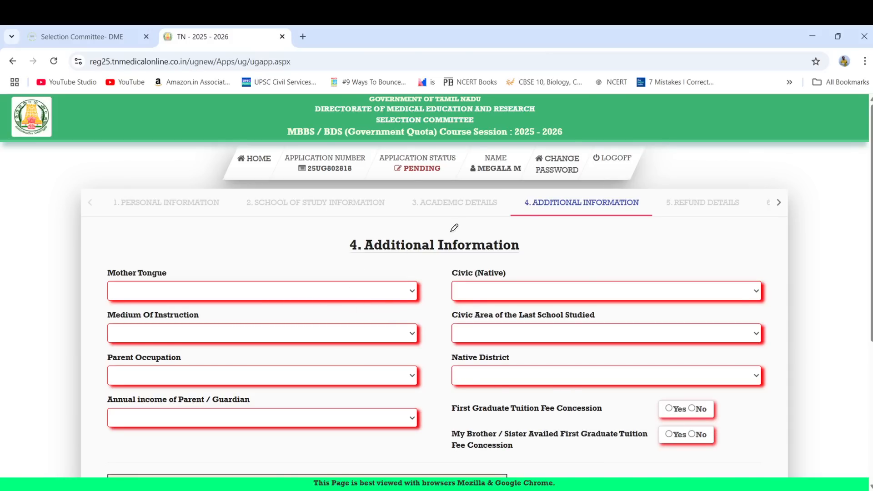
On the next slide, circle the Additional Information heading, tick Mother Tongue, Civic (Native) and Civic Area of the Last School, and circle School Studied.
mouse_move(451, 231)
mouse_down()
mouse_move(342, 264)
mouse_move(527, 265)
mouse_move(375, 227)
mouse_up()
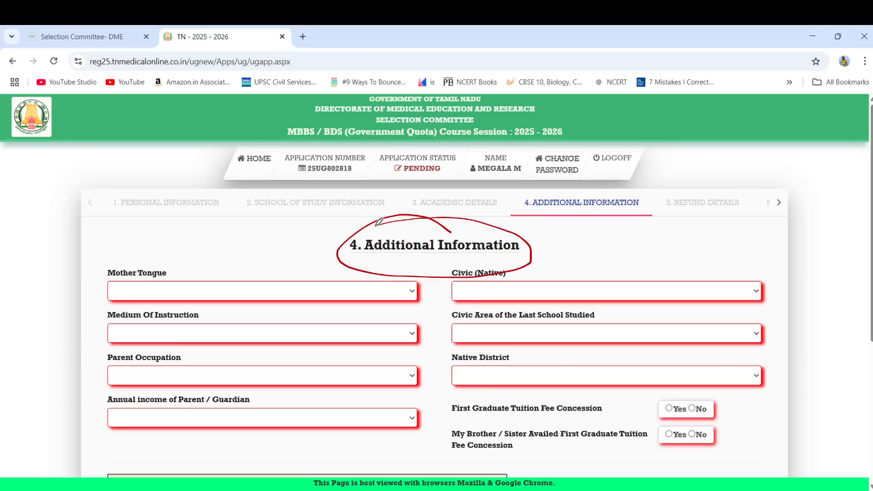
drag(200, 273, 213, 259)
drag(551, 282, 566, 268)
drag(486, 330, 496, 324)
mouse_move(593, 307)
mouse_down()
mouse_move(532, 316)
mouse_move(603, 318)
mouse_move(593, 307)
mouse_up()
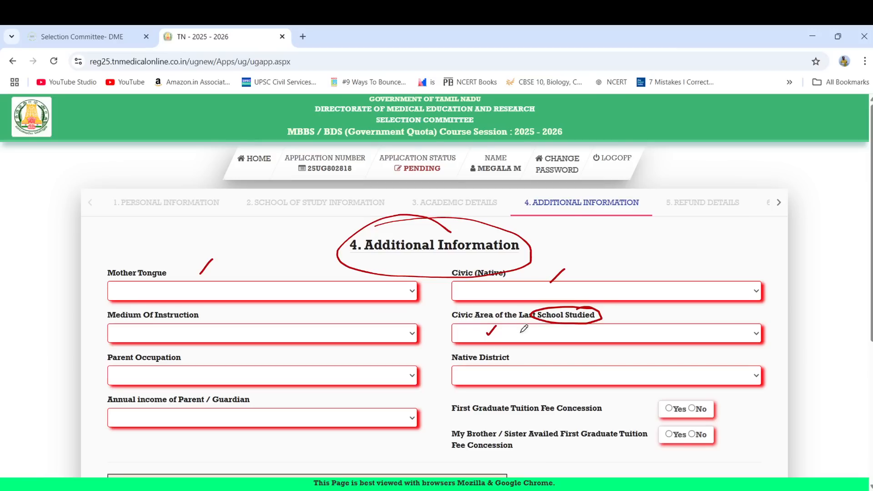
Tick Medium Of Instruction, Parent Occupation, Annual income and Native District, and circle No for First Graduate Tuition Fee Concession.
drag(214, 334, 227, 326)
drag(219, 373, 232, 368)
drag(229, 410, 243, 400)
drag(506, 381, 519, 370)
mouse_move(698, 403)
mouse_down()
mouse_move(692, 413)
mouse_move(720, 416)
mouse_move(716, 401)
mouse_move(701, 401)
mouse_up()
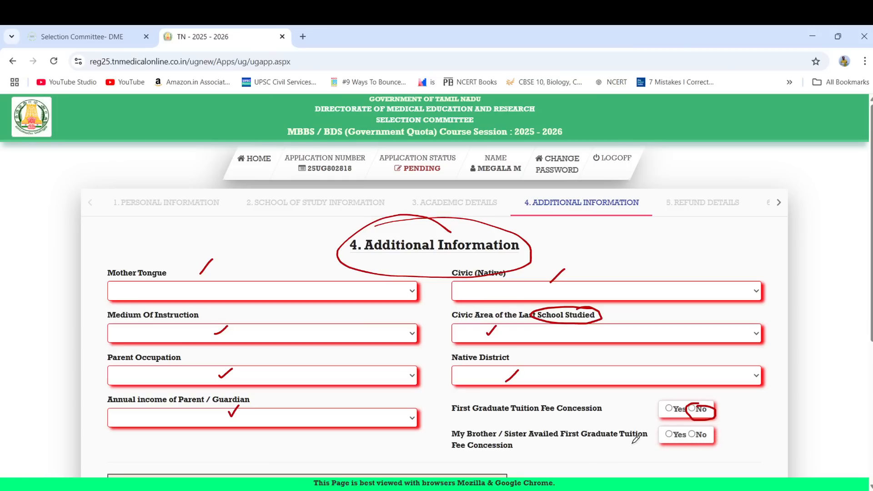
On the Applied For slide, circle the MBBS/BDS Government Quota course and its Rs. 500 application cost.
scroll(757, 441, down, 5)
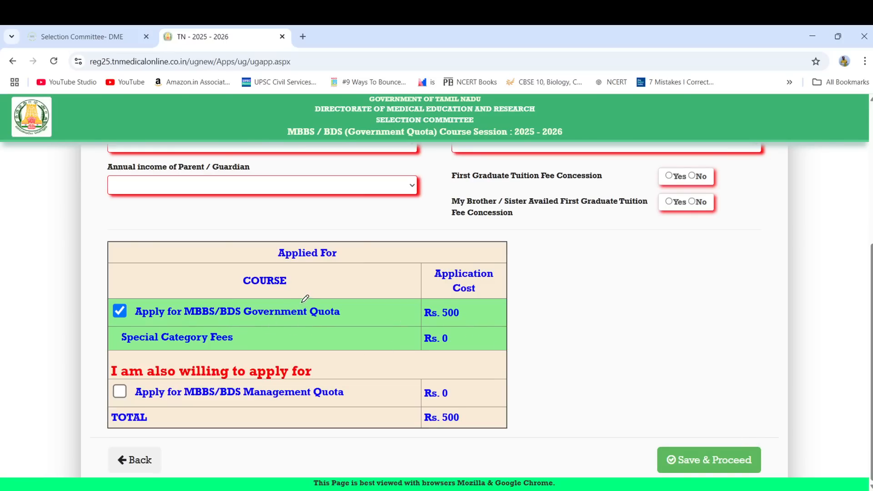
mouse_move(302, 301)
mouse_down()
mouse_move(282, 336)
mouse_move(312, 294)
mouse_move(268, 295)
mouse_up()
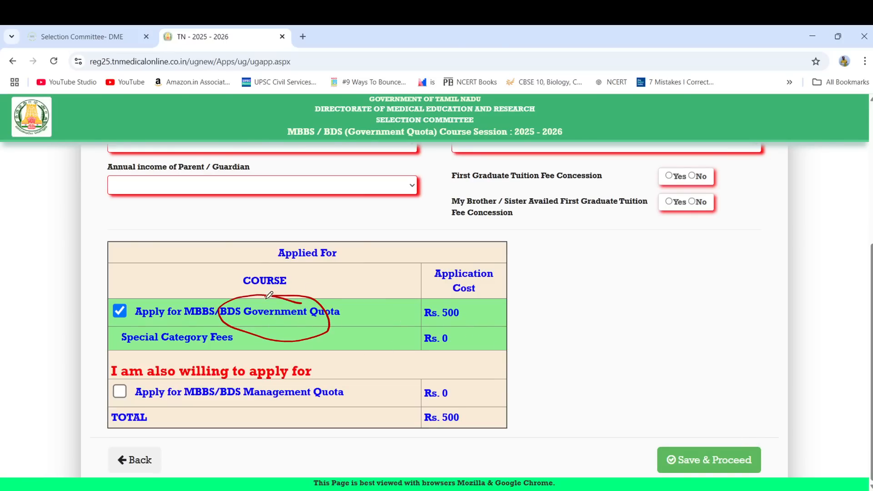
mouse_move(456, 306)
mouse_down()
mouse_move(447, 325)
mouse_move(462, 314)
mouse_up()
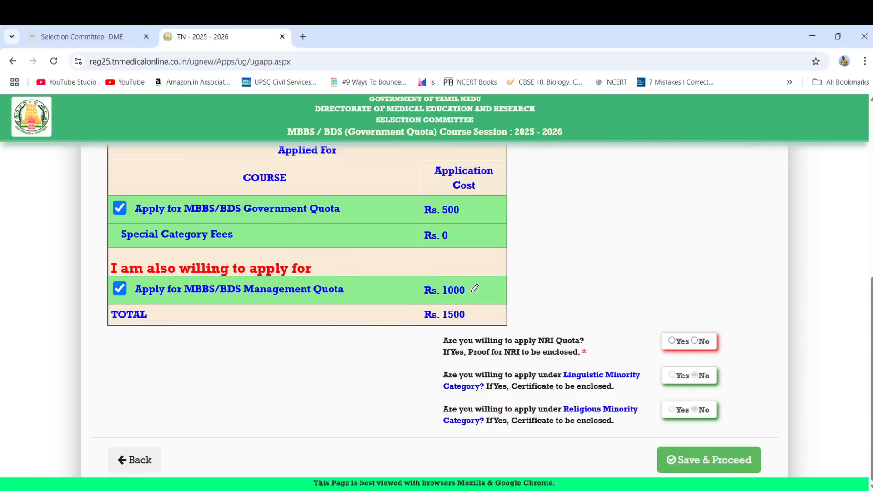
Circle the Rs. 1000, Rs. 500 and Rs. 1500 costs on the Management Quota slide, then circle Rs. 500 on the previous slide.
mouse_move(475, 282)
mouse_down()
mouse_move(451, 296)
mouse_move(482, 291)
mouse_up()
mouse_move(460, 205)
mouse_down()
mouse_move(448, 217)
mouse_move(460, 201)
mouse_up()
mouse_move(448, 309)
mouse_down()
mouse_move(452, 329)
mouse_move(450, 310)
mouse_up()
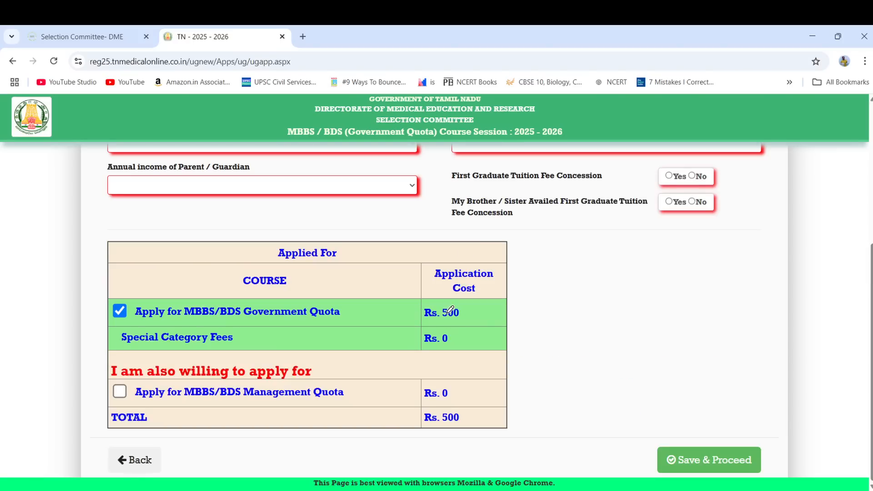
click(465, 308)
mouse_move(461, 306)
mouse_down()
mouse_move(477, 321)
mouse_move(462, 305)
mouse_up()
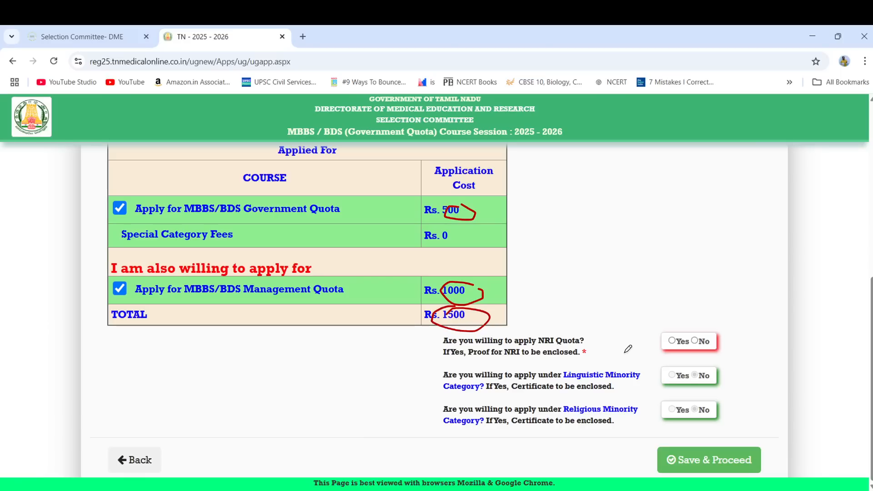
Underline the NRI, linguistic and religious proof requirements, circle Linguistic and Religious, and circle Save & Proceed on the Government Quota slide.
drag(518, 361, 574, 358)
drag(536, 401, 587, 397)
drag(538, 431, 564, 429)
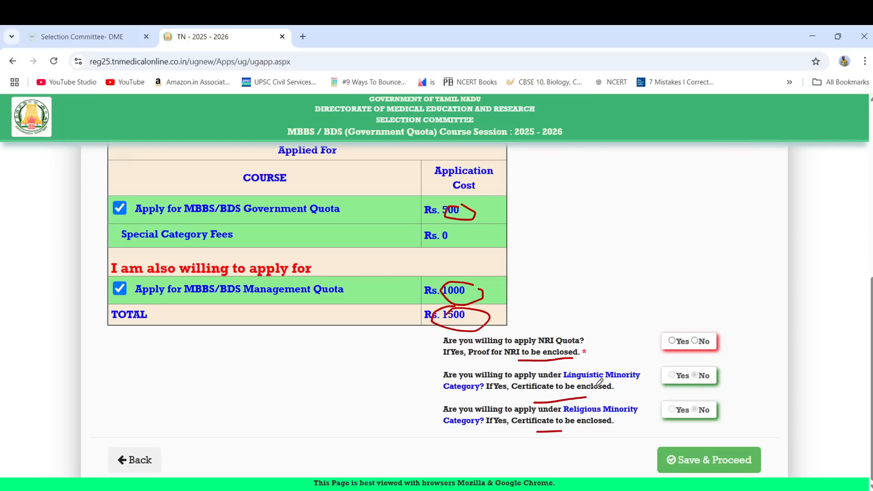
mouse_move(589, 352)
mouse_down()
mouse_move(565, 380)
mouse_move(612, 362)
mouse_move(591, 353)
mouse_up()
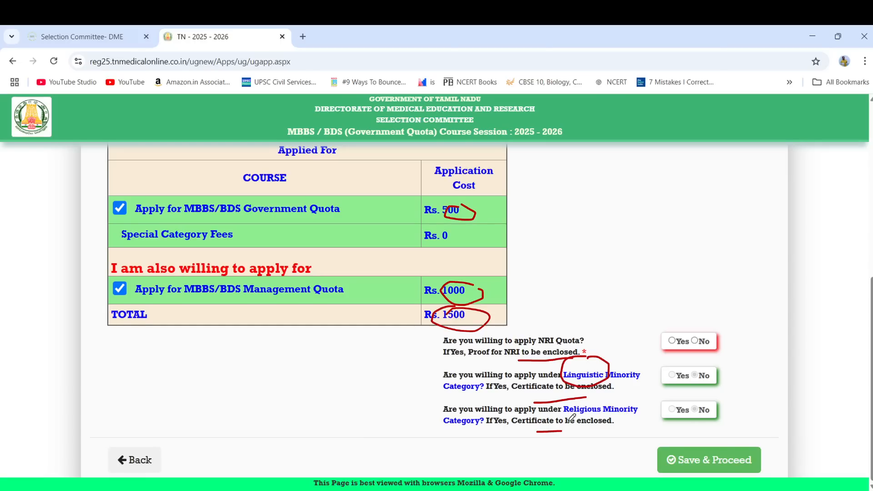
mouse_move(583, 405)
mouse_down()
mouse_move(560, 415)
mouse_move(605, 412)
mouse_move(574, 403)
mouse_up()
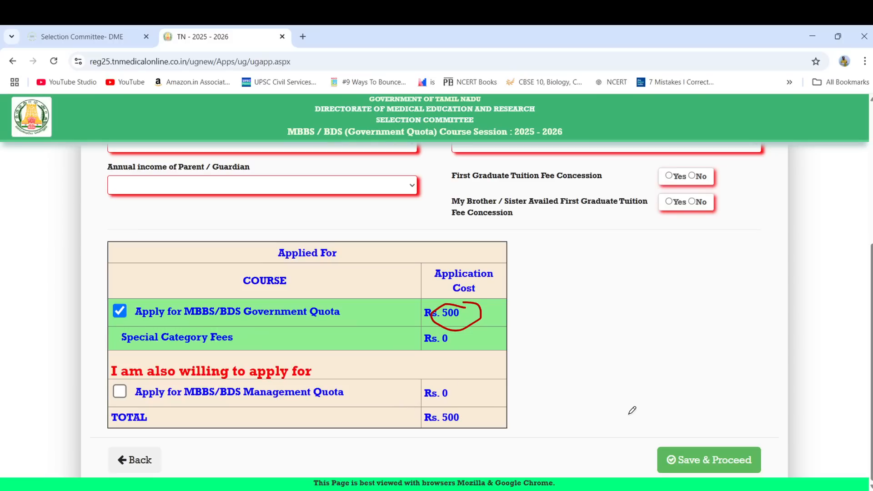
mouse_move(716, 424)
mouse_down()
mouse_move(722, 476)
mouse_move(719, 431)
mouse_up()
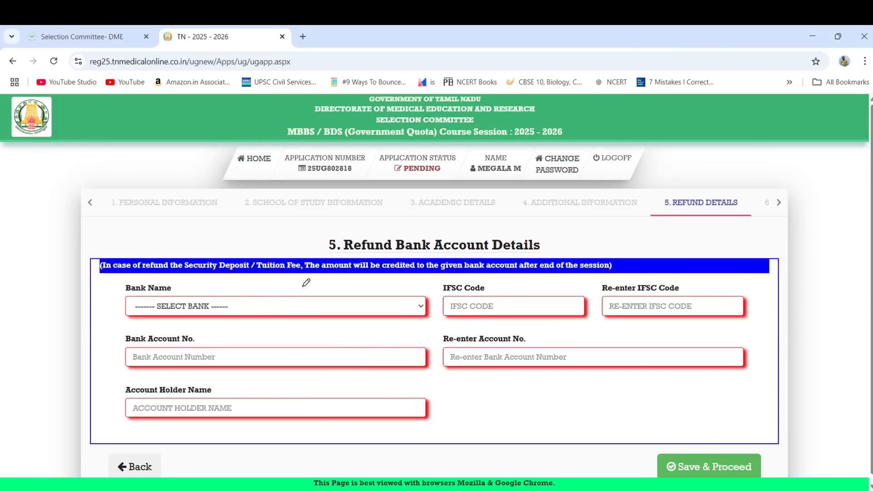
On the refund slide, circle the Refund Bank Account Details heading, mark the bank, IFSC, account number and holder fields, and circle Save & Proceed.
mouse_move(435, 219)
mouse_down()
mouse_move(331, 241)
mouse_move(464, 265)
mouse_move(539, 239)
mouse_move(530, 221)
mouse_move(421, 218)
mouse_up()
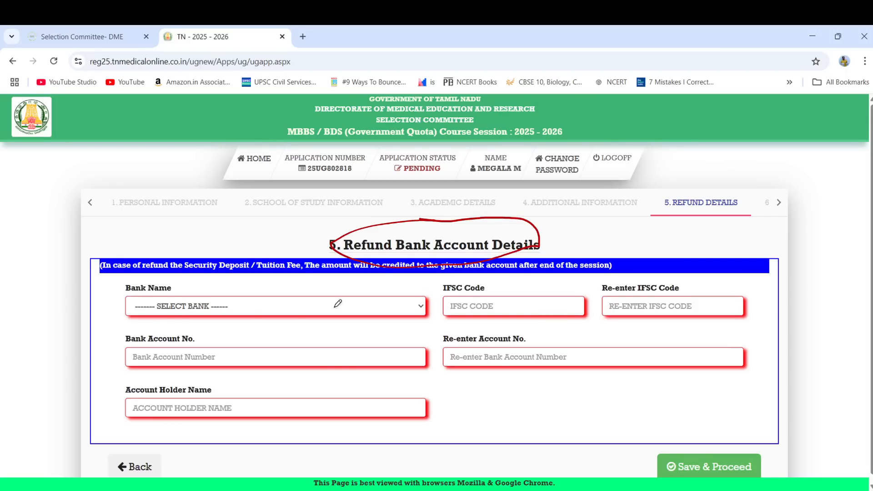
drag(169, 322, 215, 313)
drag(510, 320, 521, 317)
drag(641, 323, 662, 300)
drag(234, 370, 252, 362)
drag(490, 378, 516, 363)
drag(220, 426, 241, 414)
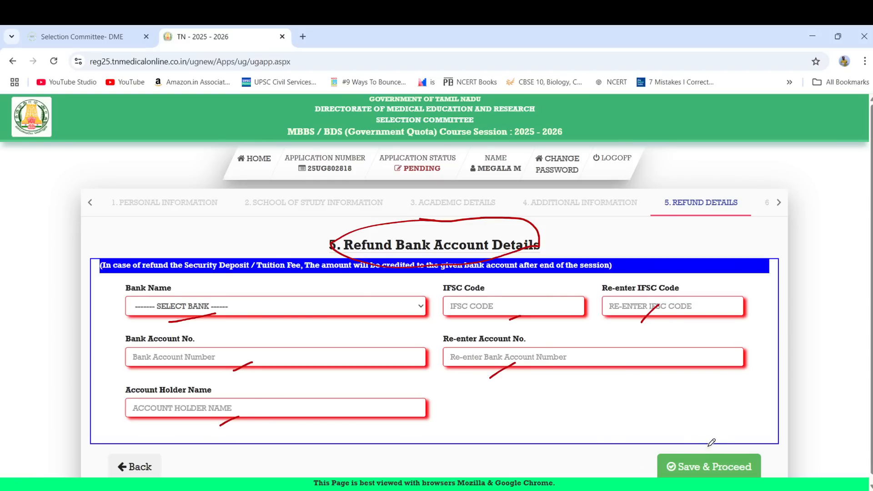
mouse_move(710, 447)
mouse_down()
mouse_move(665, 469)
mouse_move(764, 466)
mouse_move(700, 450)
mouse_up()
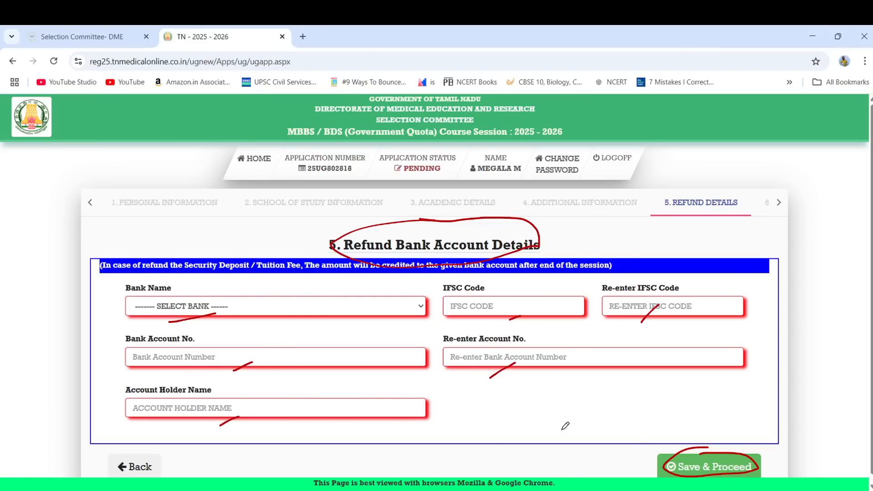
click(691, 456)
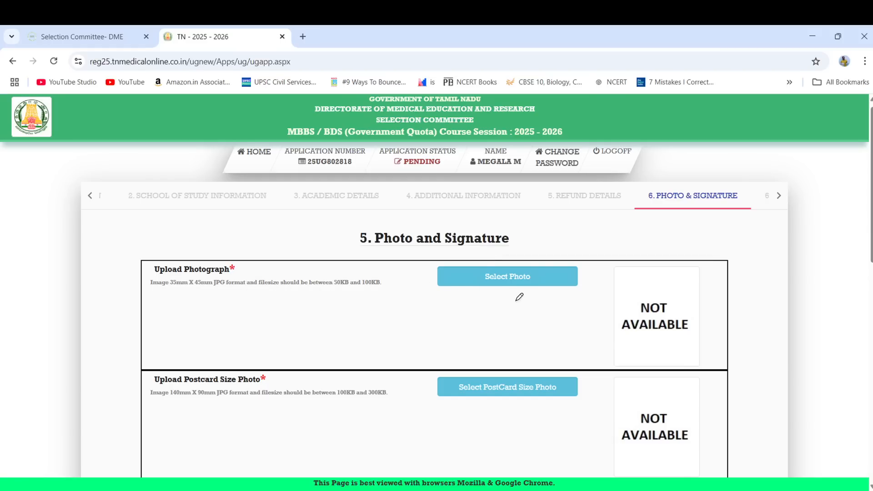
On the Photo and Signature slides, circle Select Photo and the postcard size photo requirement, and mark the signature and left thumb impression uploads.
mouse_move(503, 263)
mouse_down()
mouse_move(486, 265)
mouse_move(530, 295)
mouse_move(525, 257)
mouse_move(496, 263)
mouse_up()
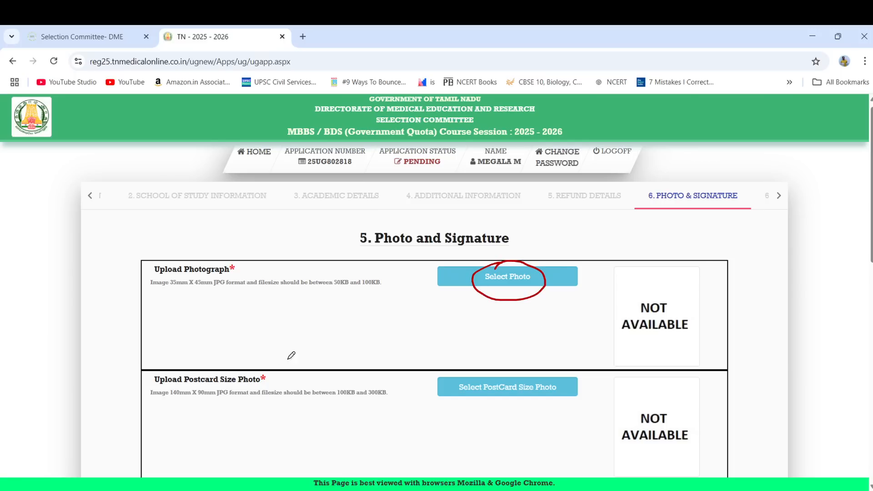
mouse_move(272, 374)
mouse_down()
mouse_move(220, 353)
mouse_move(265, 406)
mouse_move(248, 364)
mouse_up()
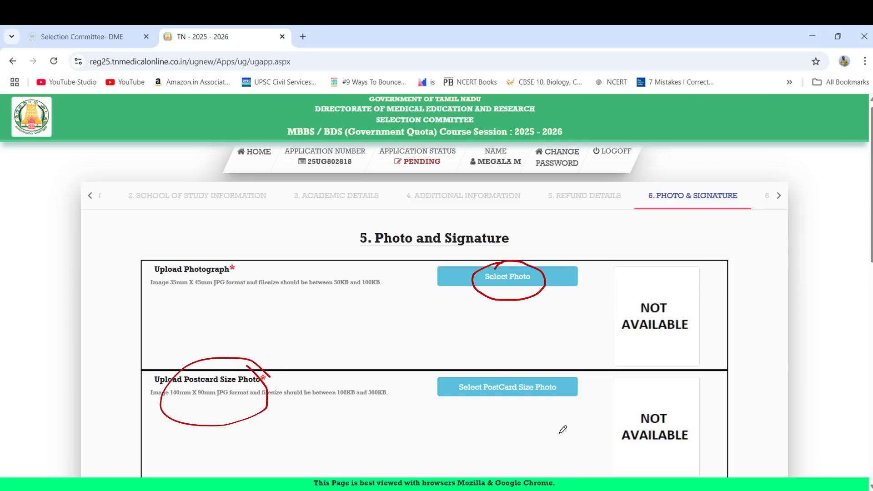
scroll(561, 426, down, 6)
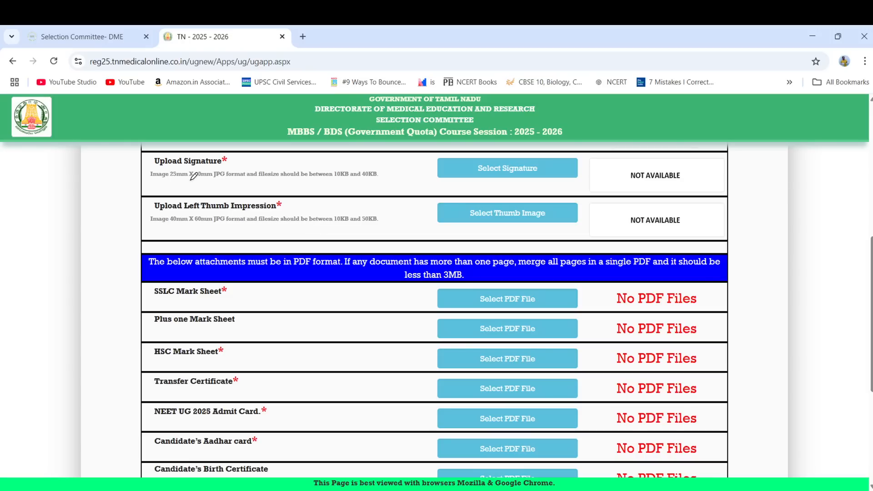
drag(190, 180, 209, 165)
drag(223, 231, 239, 222)
Underline the SSLC, Plus one and HSC mark sheets, Transfer Certificate, NEET UG 2025 Admit Card and candidate's Aadhar card attachments.
drag(202, 306, 238, 299)
drag(207, 337, 239, 331)
drag(217, 363, 238, 358)
drag(236, 396, 263, 383)
drag(249, 426, 267, 420)
drag(249, 453, 278, 441)
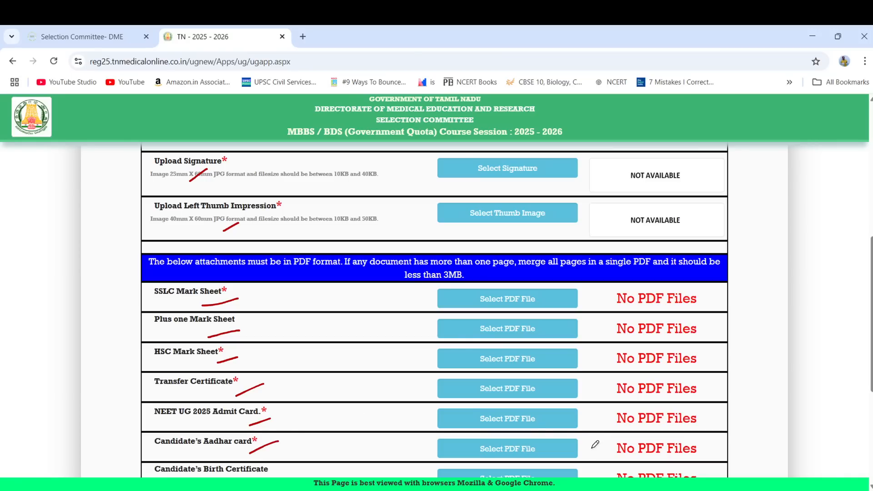
On the next slide, underline the birth, nativity, community, bonafide, parent community and parent ID document attachments, and circle Next.
scroll(595, 444, down, 5)
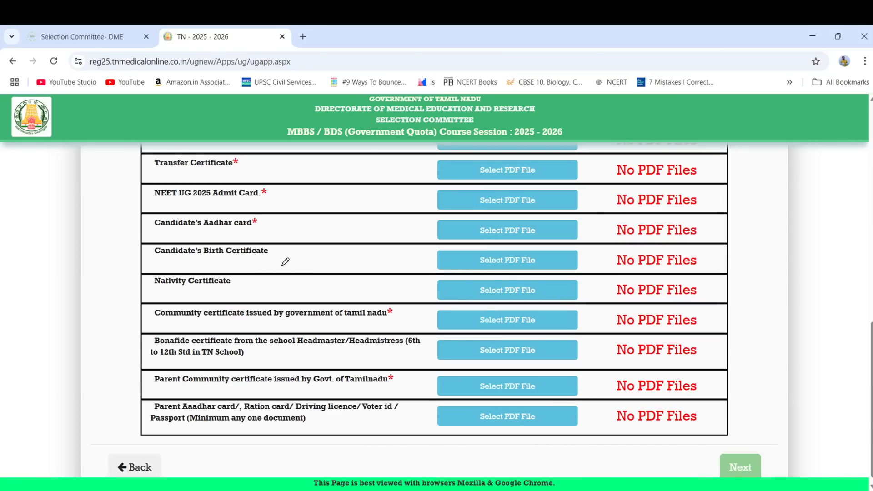
drag(236, 267, 262, 267)
drag(221, 291, 243, 292)
drag(286, 327, 330, 325)
drag(311, 358, 342, 355)
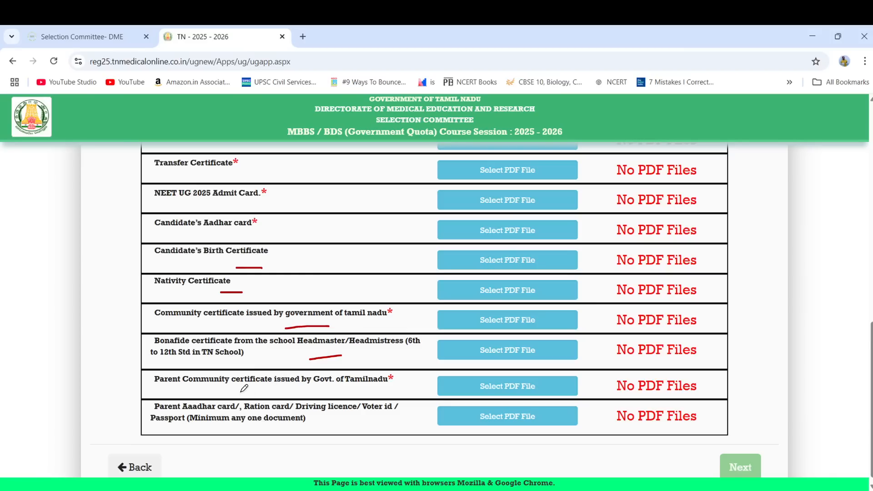
drag(241, 391, 279, 390)
drag(263, 435, 286, 429)
drag(749, 451, 733, 470)
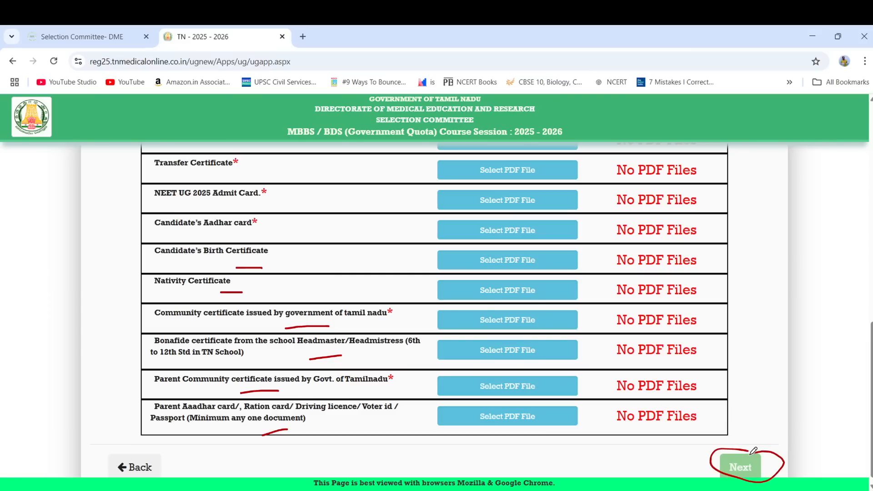